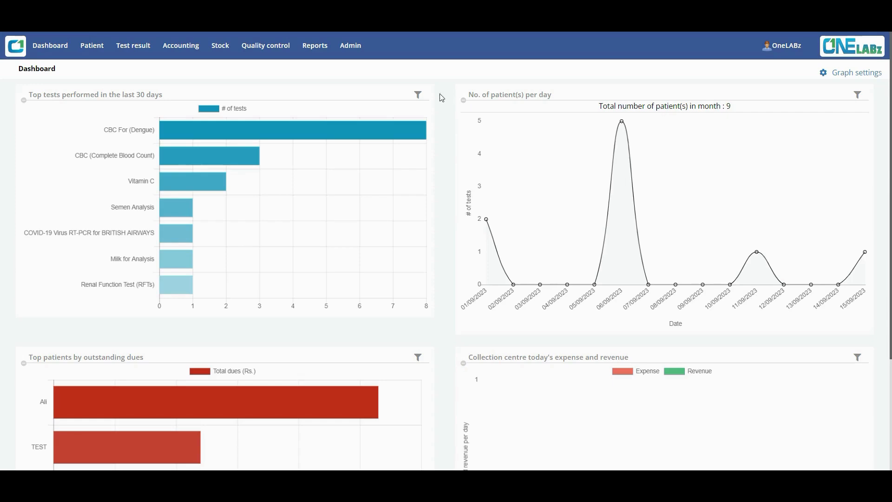
Step: Open the Patient menu from the top navigation bar of the OneLABz dashboard
{"action": "left_click", "coordinate": [93, 50]}
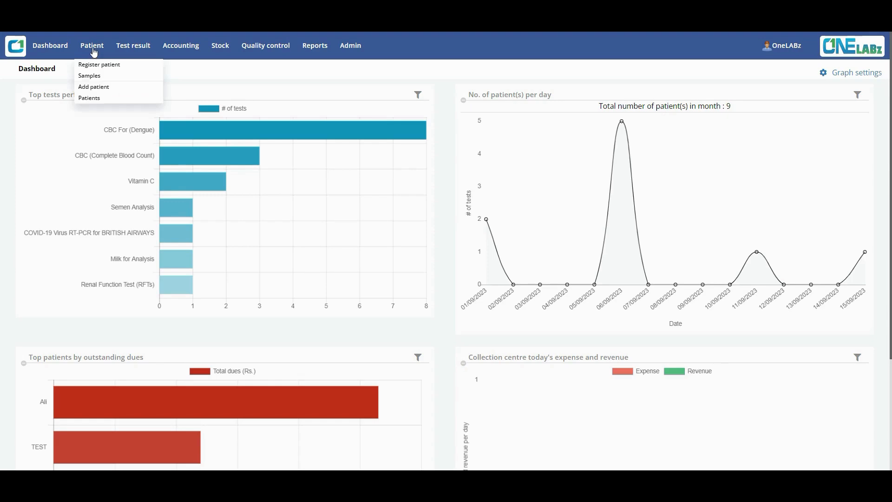
Step: Start a sample registration and fill it from an existing patient's record found by search
{"action": "left_click", "coordinate": [101, 66]}
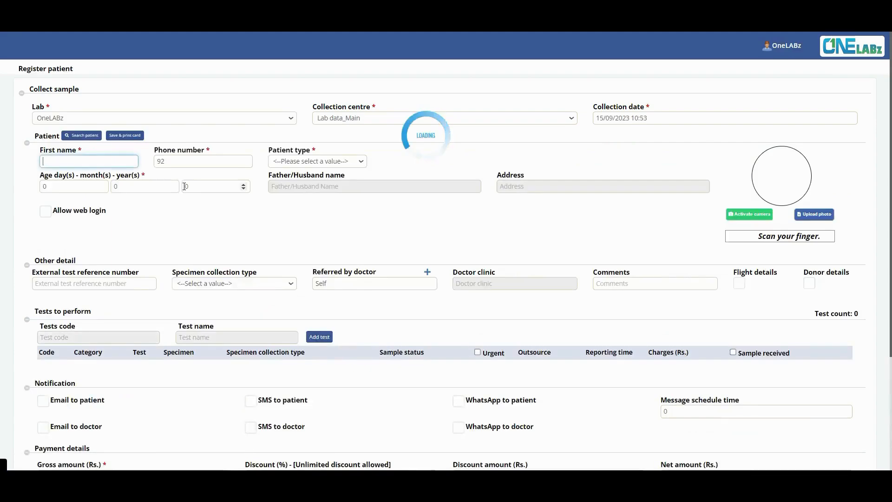
{"action": "left_click", "coordinate": [73, 138]}
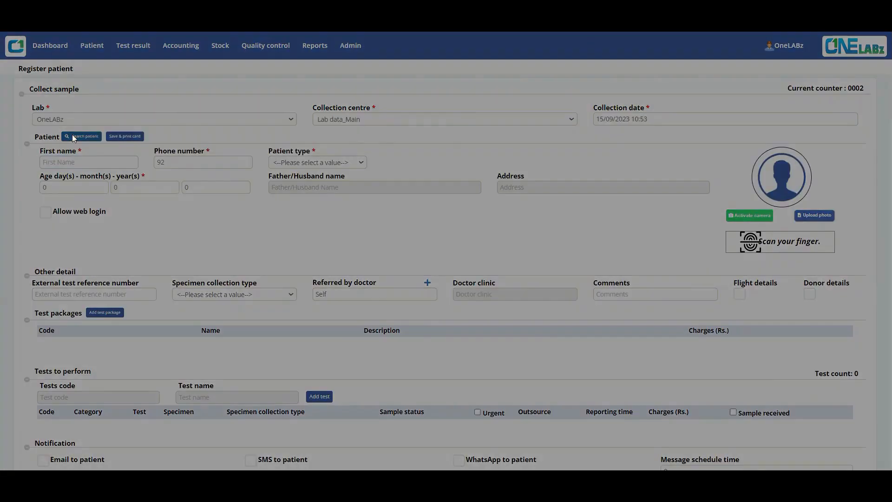
{"action": "left_click", "coordinate": [774, 135]}
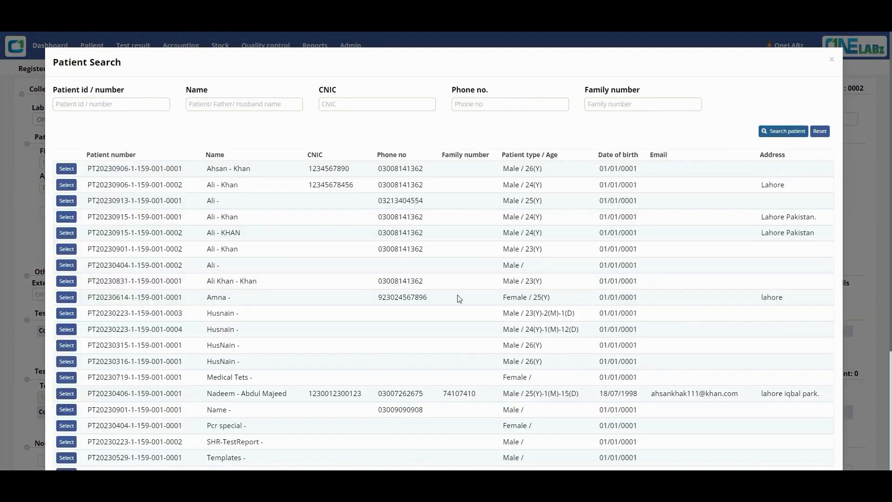
{"action": "left_click", "coordinate": [66, 169]}
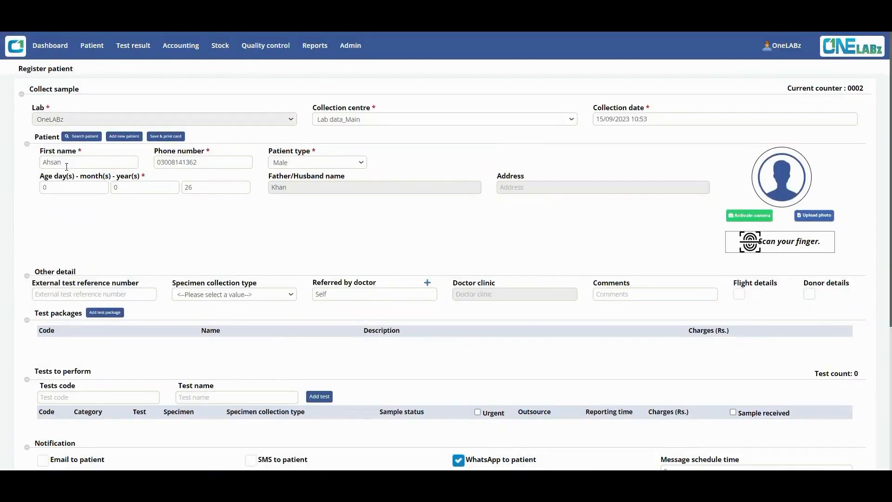
Step: Enter the patient's address on the registration form
{"action": "left_click", "coordinate": [499, 190]}
{"action": "type", "text": "Lahore Pakistan"}
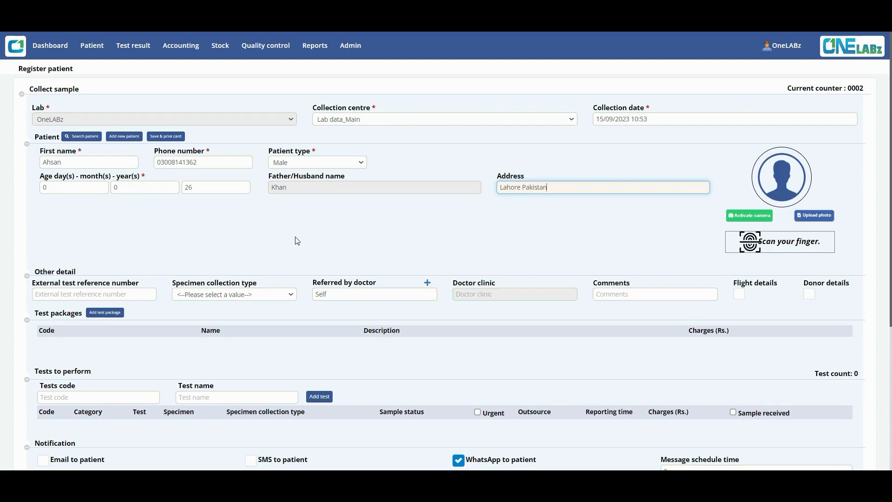
{"action": "scroll", "coordinate": [252, 257], "scroll_direction": "down", "scroll_amount": 4}
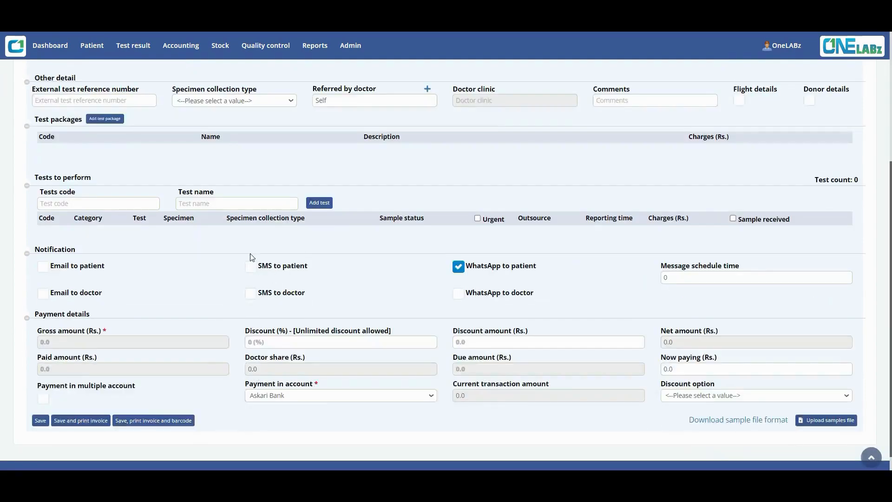
Step: Add CBC For (Dengue) as the test to perform
{"action": "left_click", "coordinate": [238, 208]}
{"action": "type", "text": "cbc"}
{"action": "key", "text": "Down"}
{"action": "key", "text": "Down"}
{"action": "key", "text": "Return"}
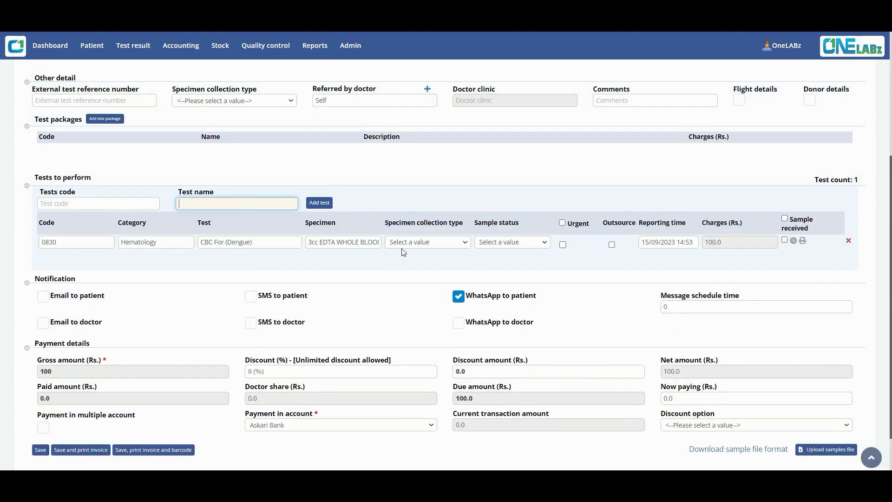
Step: Set collection to Brought to lab, status to Sample To Come, and mark the sample received
{"action": "left_click", "coordinate": [403, 247]}
{"action": "left_click", "coordinate": [398, 262]}
{"action": "left_click", "coordinate": [497, 242]}
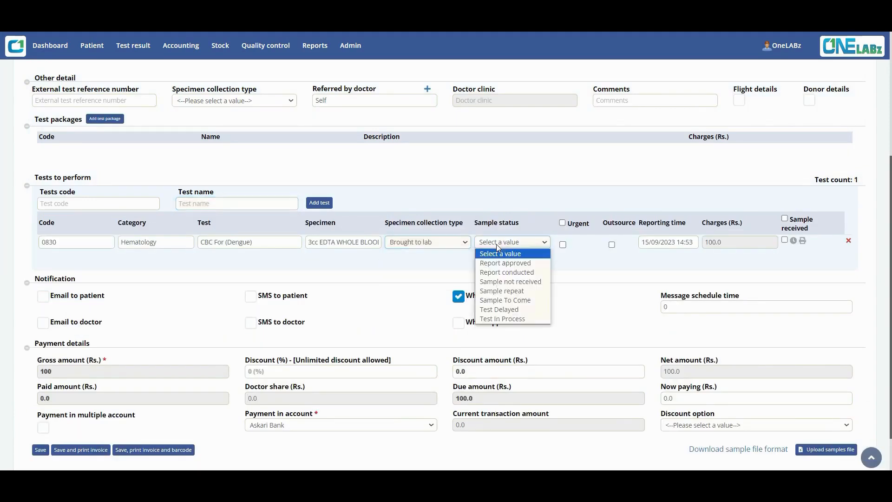
{"action": "left_click", "coordinate": [513, 301]}
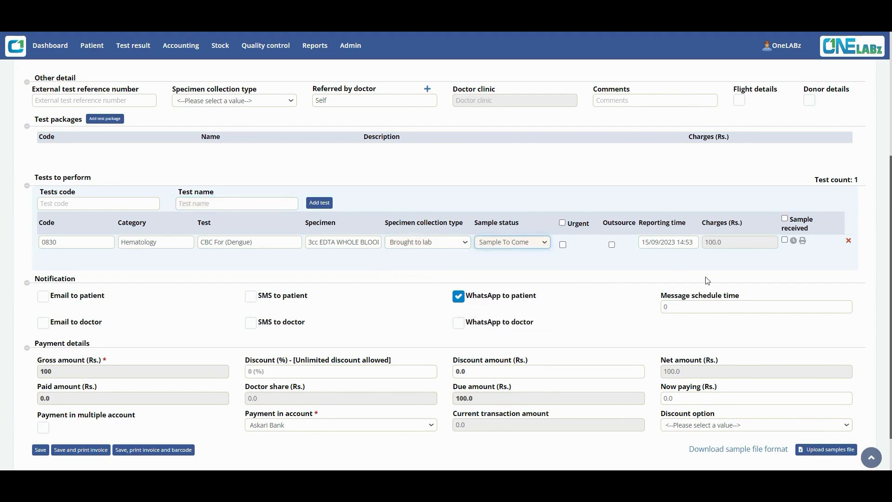
{"action": "left_click", "coordinate": [787, 240]}
Step: Enter 100 as the amount now paying and save the registration
{"action": "left_click_drag", "start_coordinate": [692, 398], "coordinate": [625, 402]}
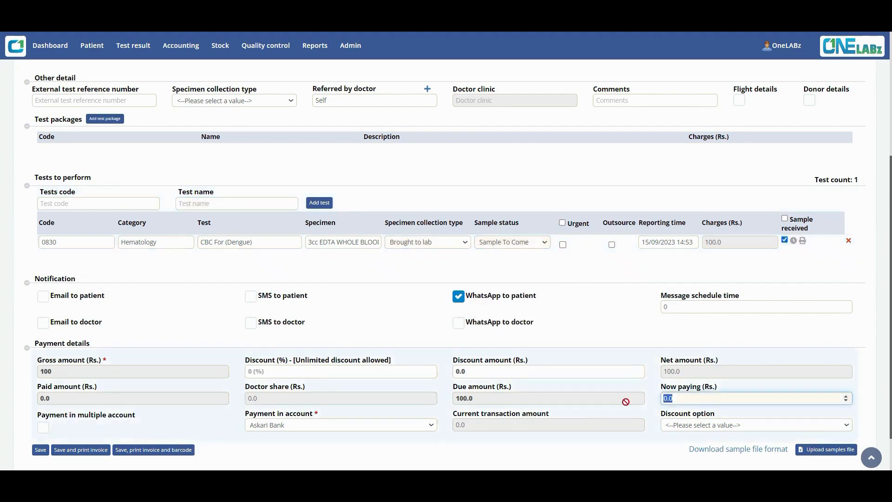
{"action": "type", "text": "100"}
{"action": "scroll", "coordinate": [194, 283], "scroll_direction": "up", "scroll_amount": 4}
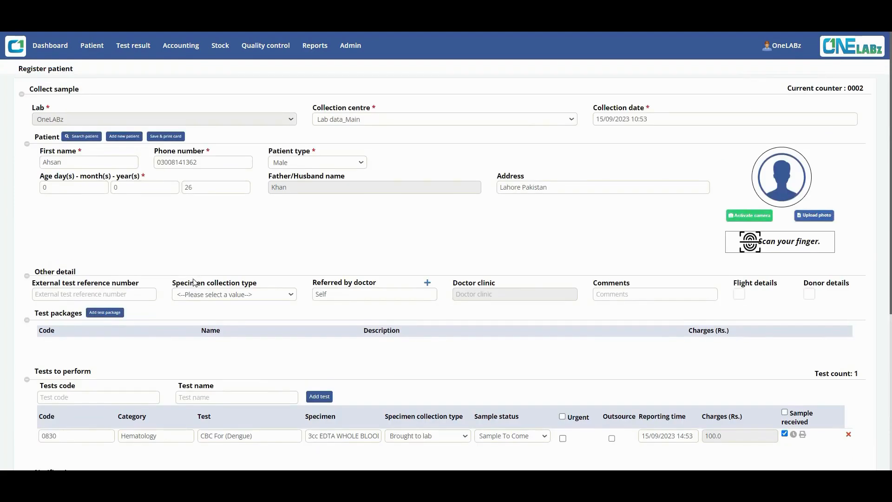
{"action": "scroll", "coordinate": [192, 286], "scroll_direction": "down", "scroll_amount": 5}
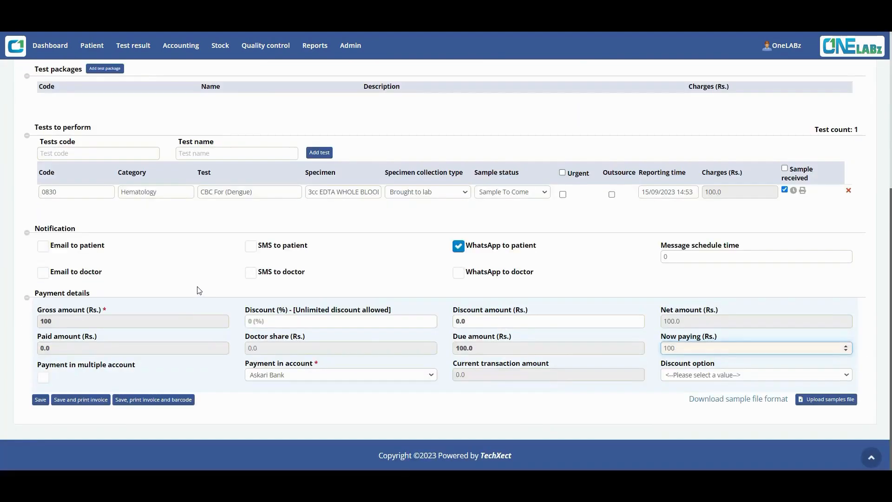
{"action": "left_click", "coordinate": [41, 400]}
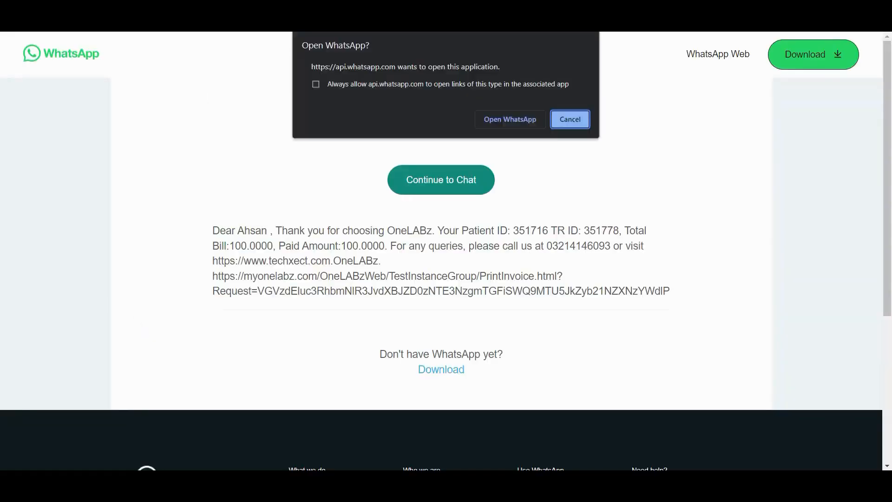
{"action": "left_click", "coordinate": [237, 16]}
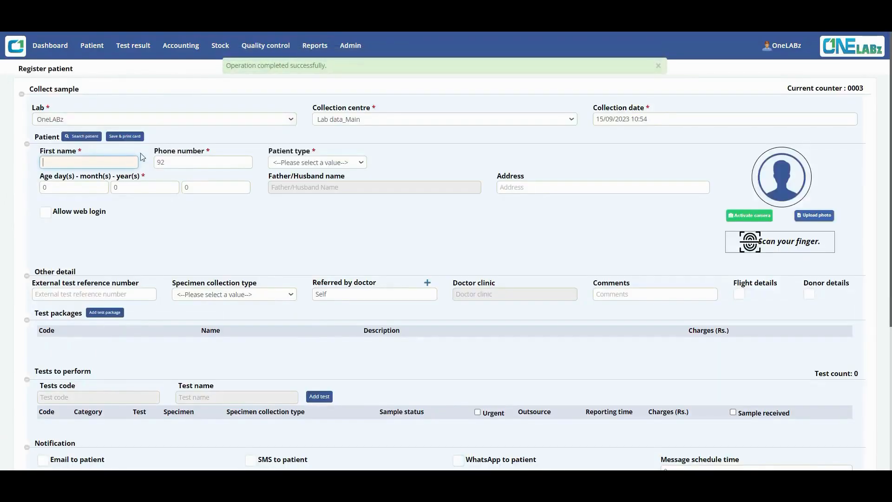
Step: Open Patient > Samples and select the new CBC sample's T/R Id to copy
{"action": "left_click", "coordinate": [92, 45]}
{"action": "left_click", "coordinate": [156, 78]}
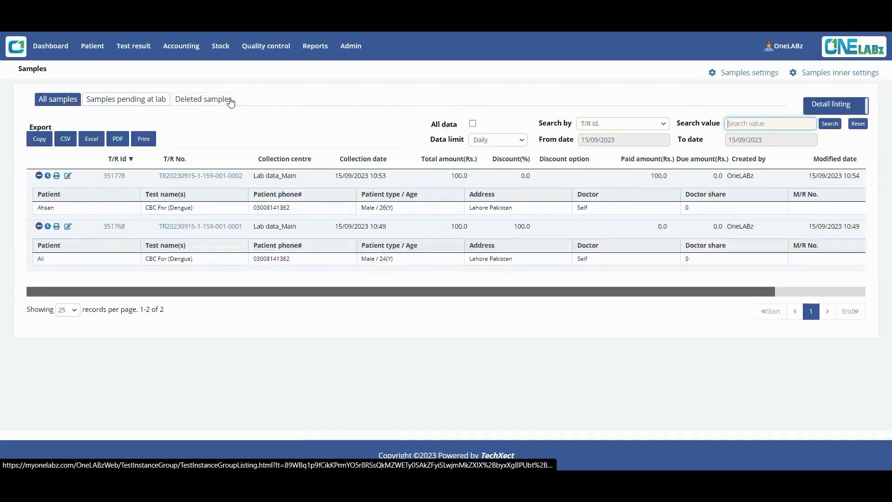
{"action": "left_click_drag", "start_coordinate": [101, 176], "coordinate": [132, 177]}
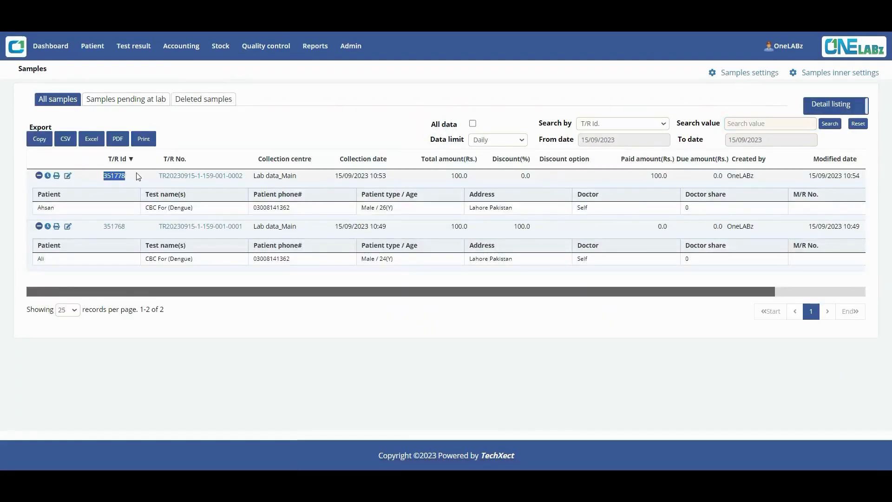
{"action": "mouse_move", "coordinate": [133, 50]}
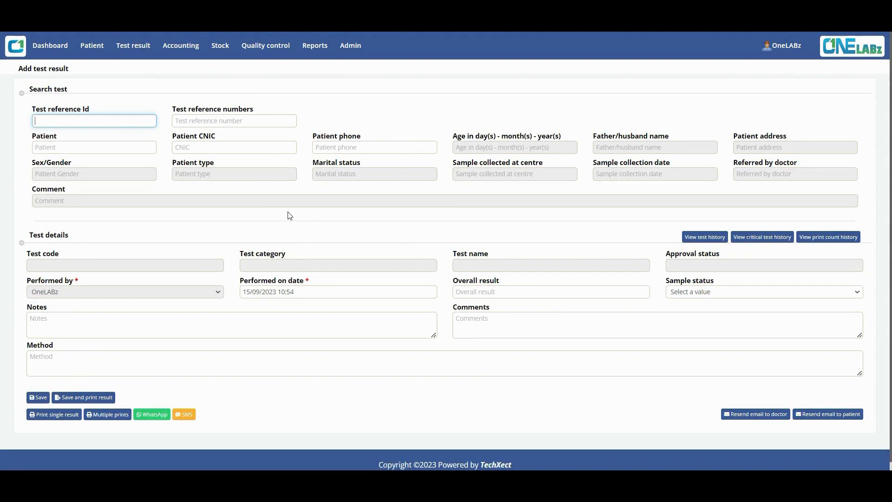
Step: Paste the copied T/R Id, strip its leading space, and load its CBC For (Dengue) test
{"action": "left_click_drag", "start_coordinate": [47, 122], "coordinate": [3, 128]}
{"action": "key", "text": "BackSpace"}
{"action": "key", "text": "Return"}
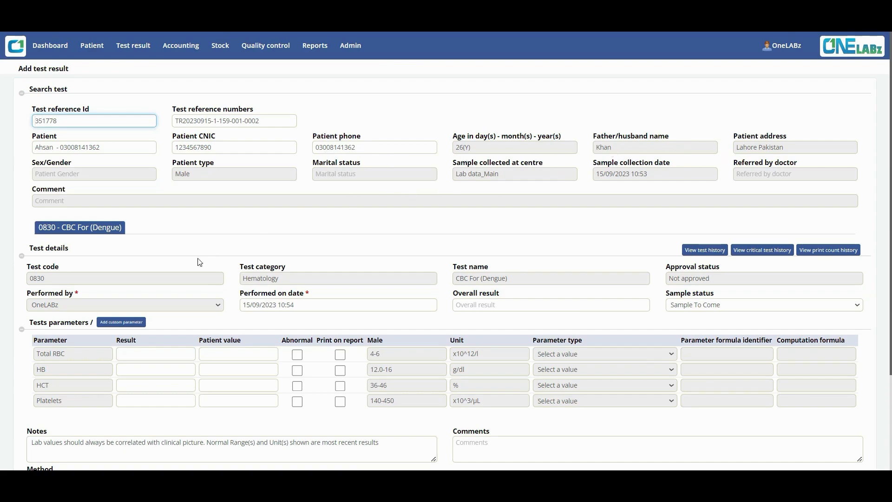
Step: Review the blank Total RBC, HB, HCT and Platelets rows, then go to the Test results listing
{"action": "scroll", "coordinate": [170, 301], "scroll_direction": "down", "scroll_amount": 3}
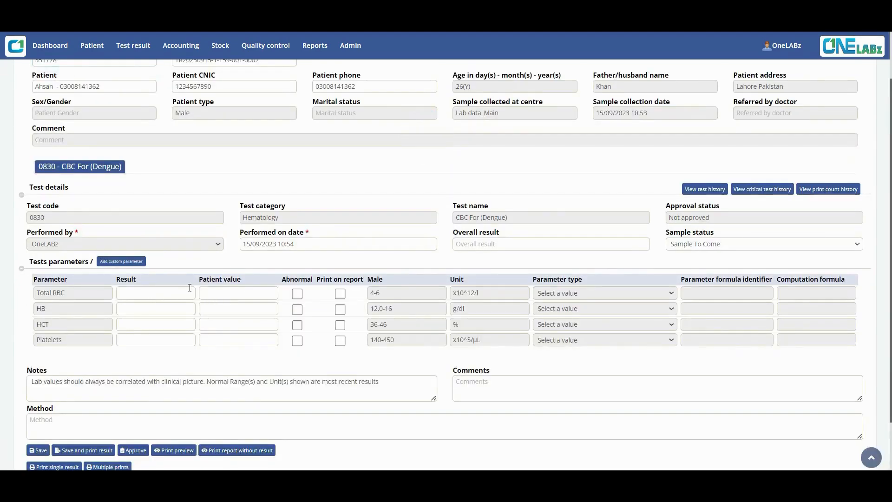
{"action": "scroll", "coordinate": [179, 275], "scroll_direction": "up", "scroll_amount": 2}
{"action": "scroll", "coordinate": [168, 261], "scroll_direction": "down", "scroll_amount": 4}
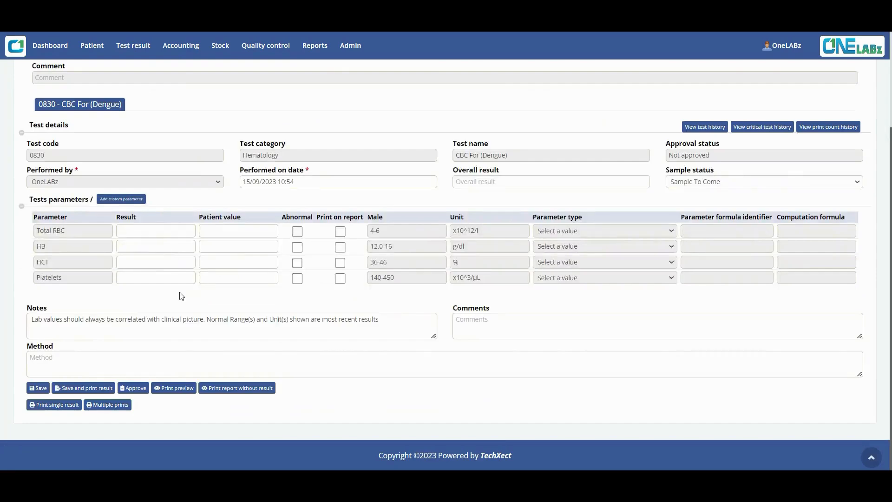
{"action": "scroll", "coordinate": [181, 298], "scroll_direction": "up", "scroll_amount": 4}
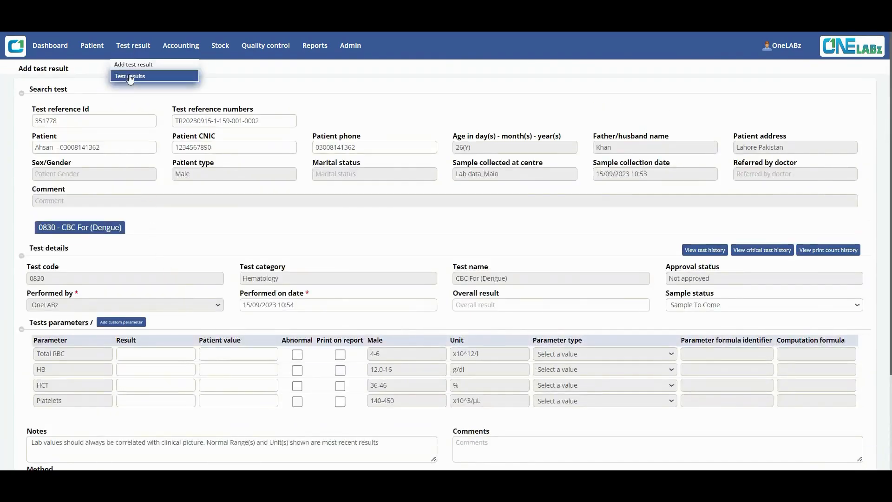
{"action": "left_click", "coordinate": [129, 77]}
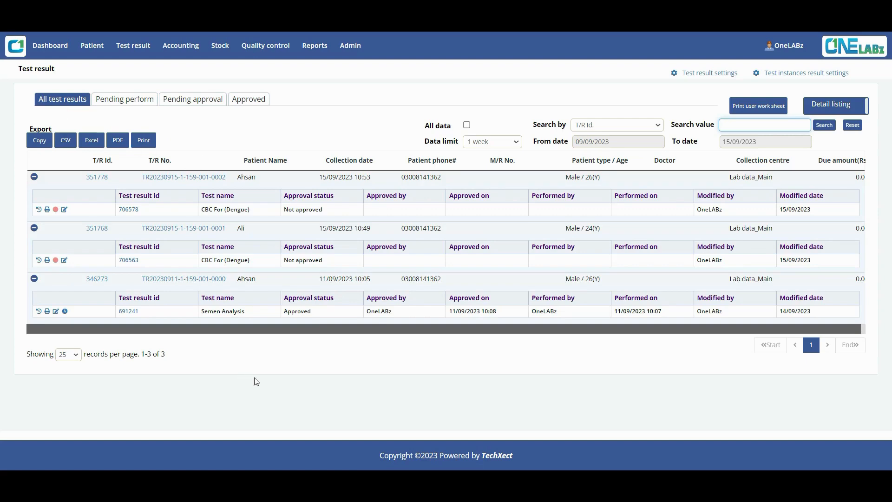
Step: Set the listing's data limit to Daily after briefly trying 6 months
{"action": "left_click", "coordinate": [493, 141]}
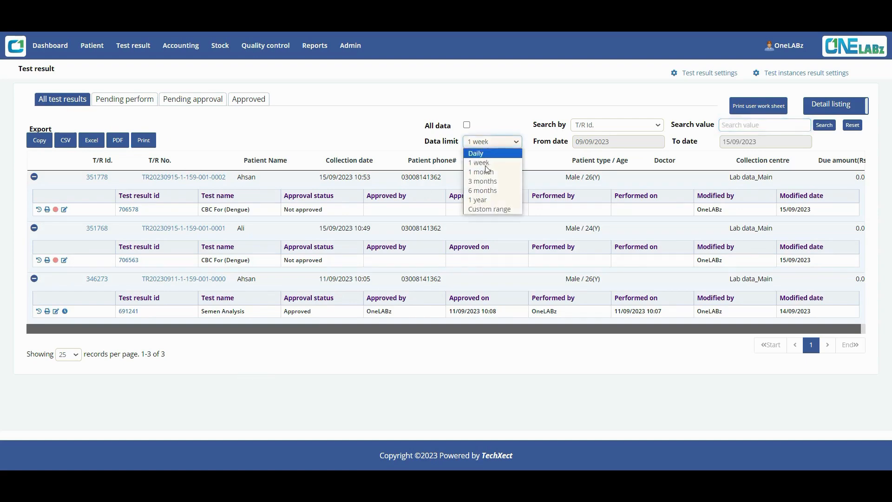
{"action": "left_click", "coordinate": [486, 193]}
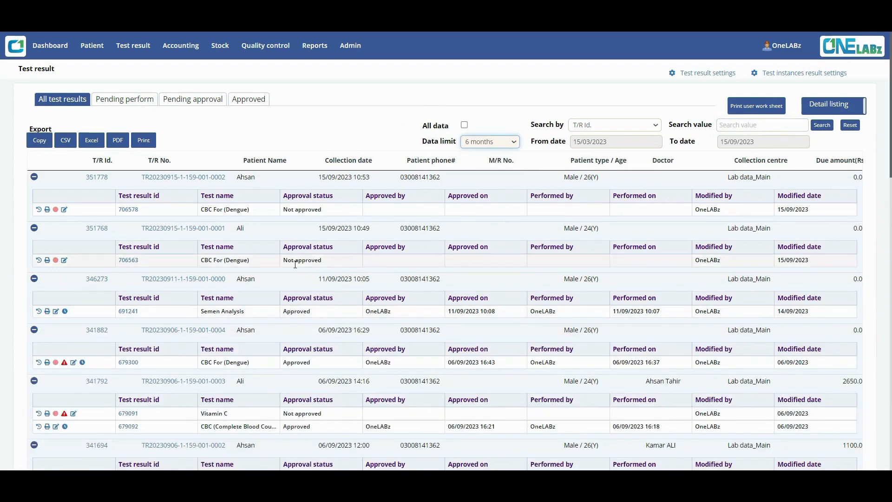
{"action": "scroll", "coordinate": [324, 334], "scroll_direction": "down", "scroll_amount": 8}
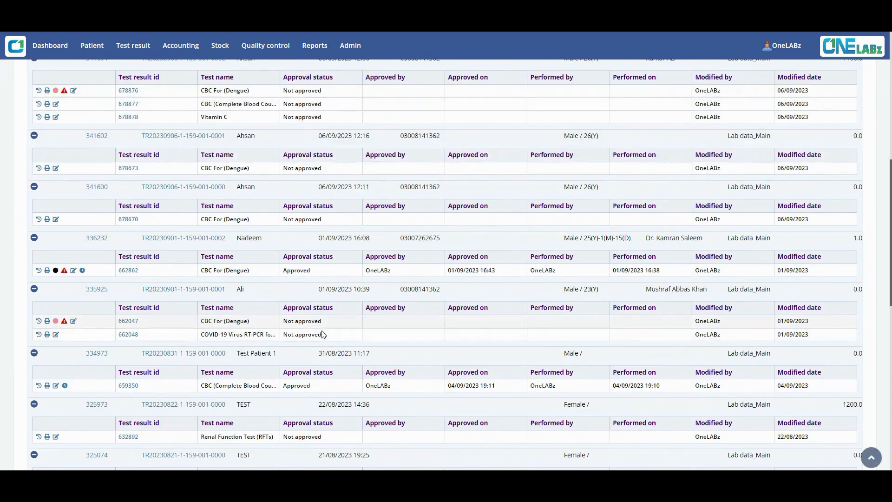
{"action": "scroll", "coordinate": [324, 335], "scroll_direction": "up", "scroll_amount": 10}
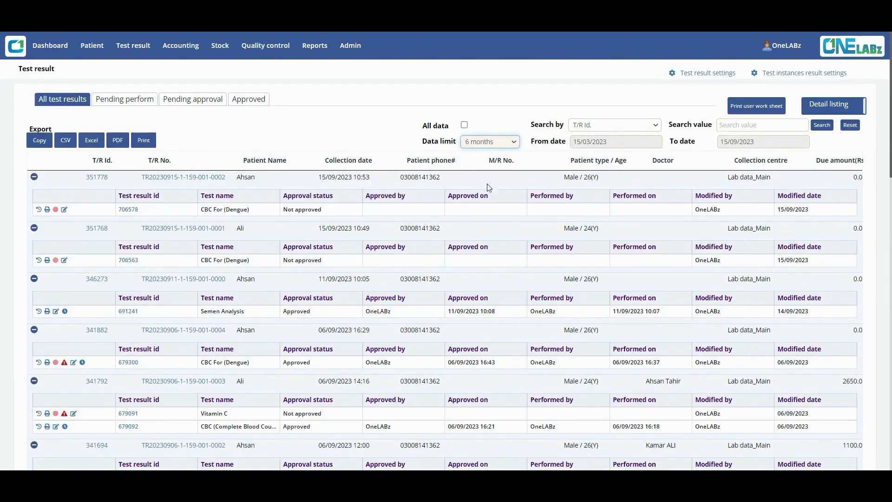
{"action": "left_click", "coordinate": [492, 141]}
{"action": "left_click", "coordinate": [485, 153]}
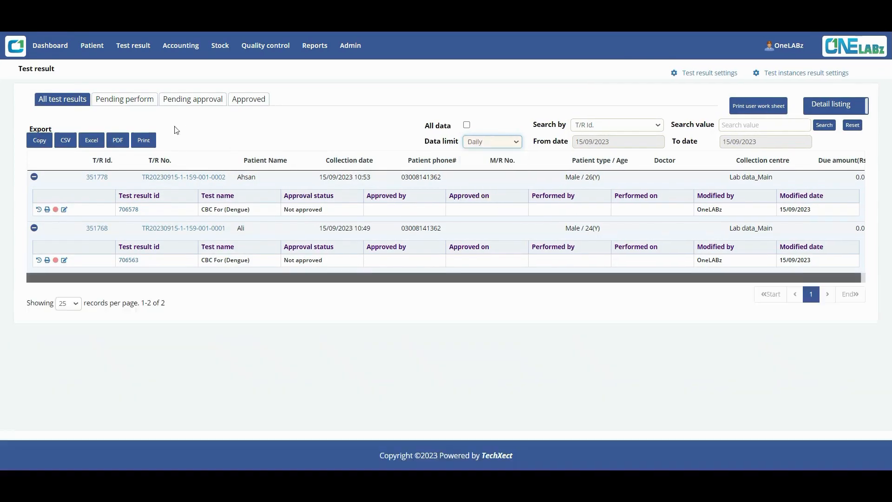
Step: Check the Pending perform, Pending approval and Approved tabs
{"action": "left_click", "coordinate": [136, 105]}
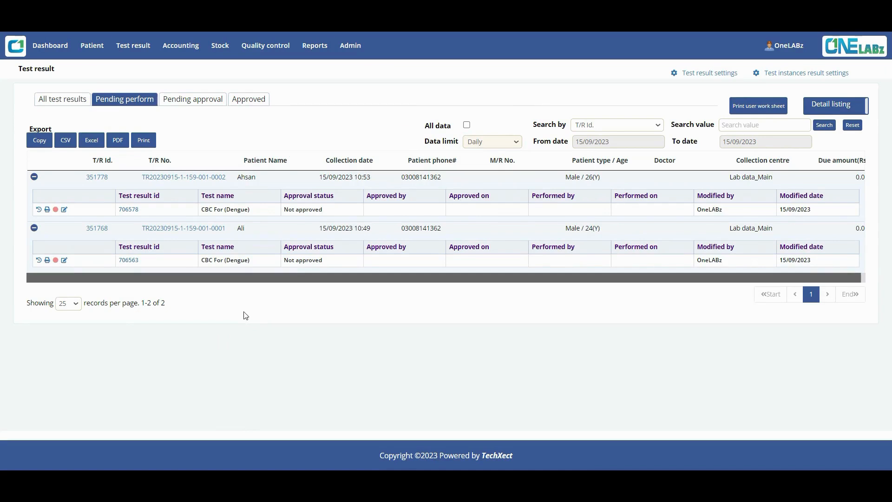
{"action": "left_click", "coordinate": [194, 102]}
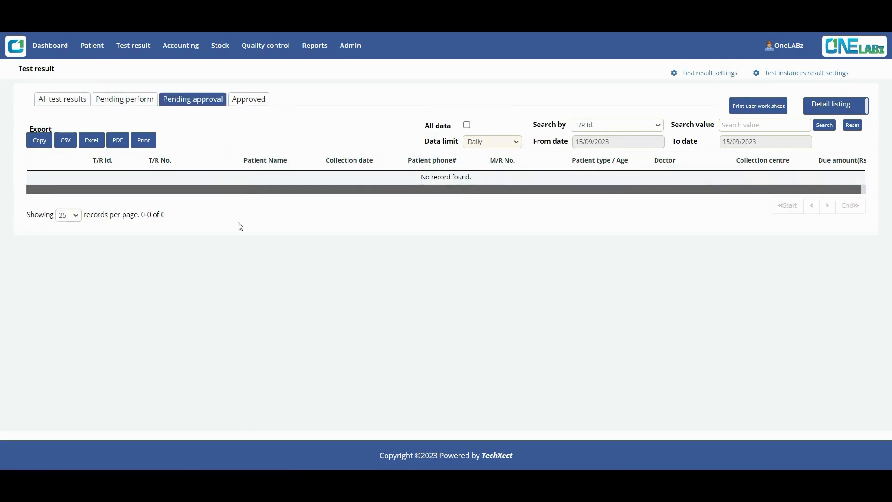
{"action": "left_click", "coordinate": [245, 103]}
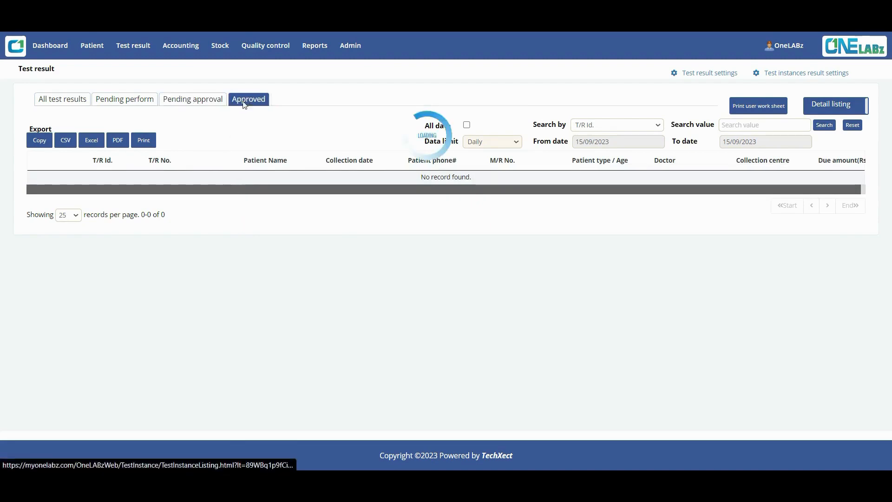
Step: Try a 1-month range, restore the Daily limit, and return to All test results
{"action": "left_click", "coordinate": [493, 142]}
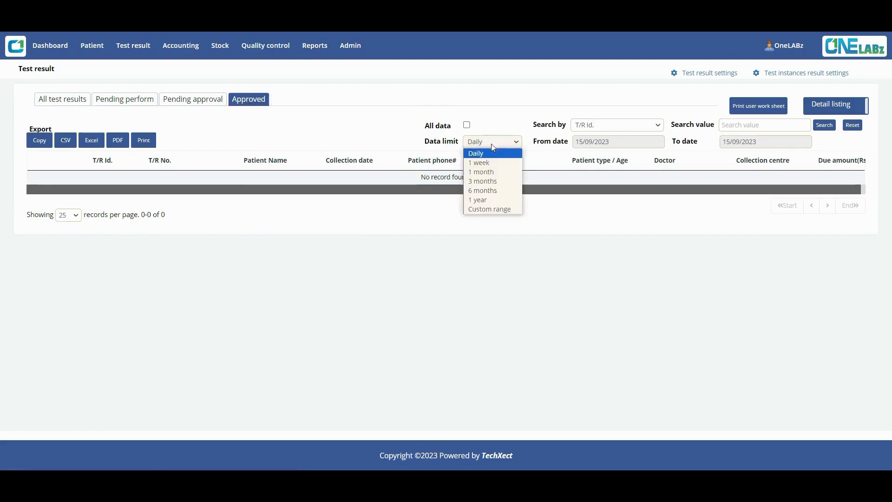
{"action": "left_click", "coordinate": [488, 175]}
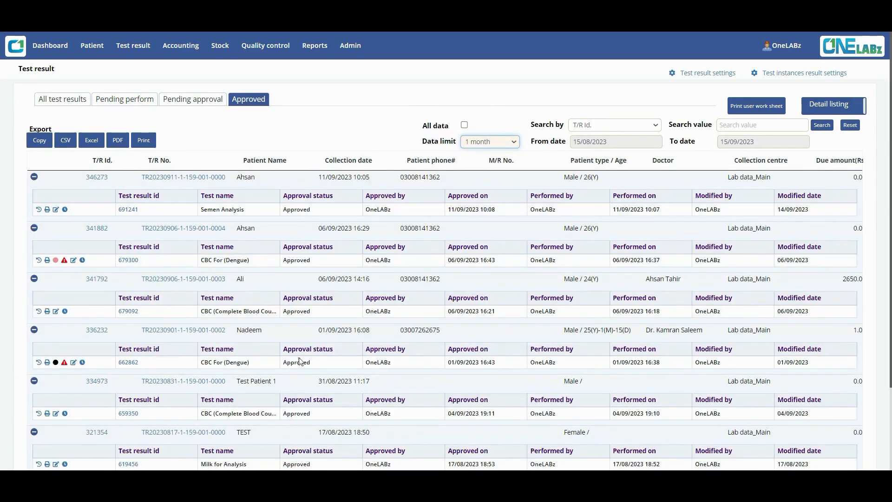
{"action": "left_click", "coordinate": [496, 148]}
{"action": "left_click", "coordinate": [489, 158]}
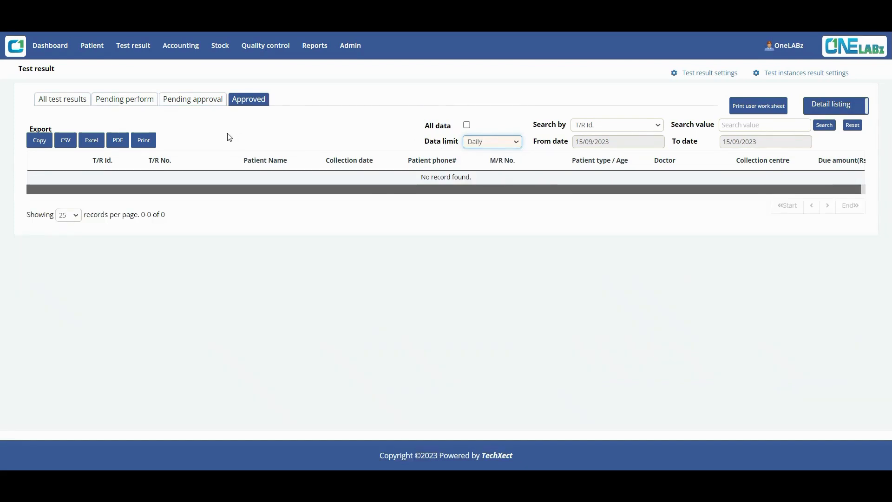
{"action": "left_click", "coordinate": [69, 103]}
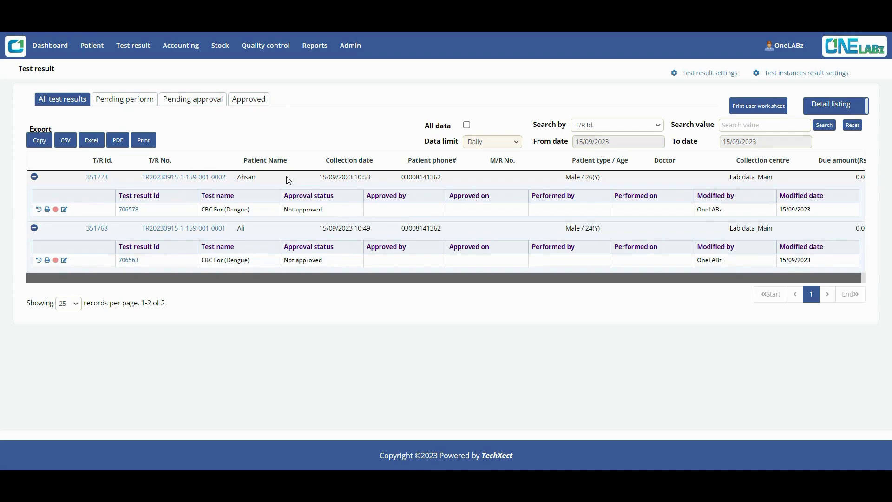
{"action": "left_click", "coordinate": [709, 76]}
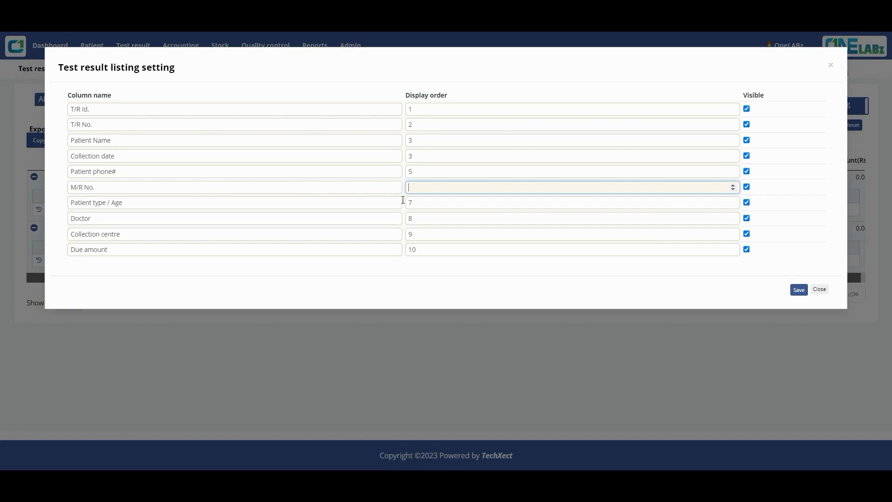
Step: Set M/R No. display order to 7, leaving Patient type / Age at 6, and save
{"action": "left_click", "coordinate": [409, 203]}
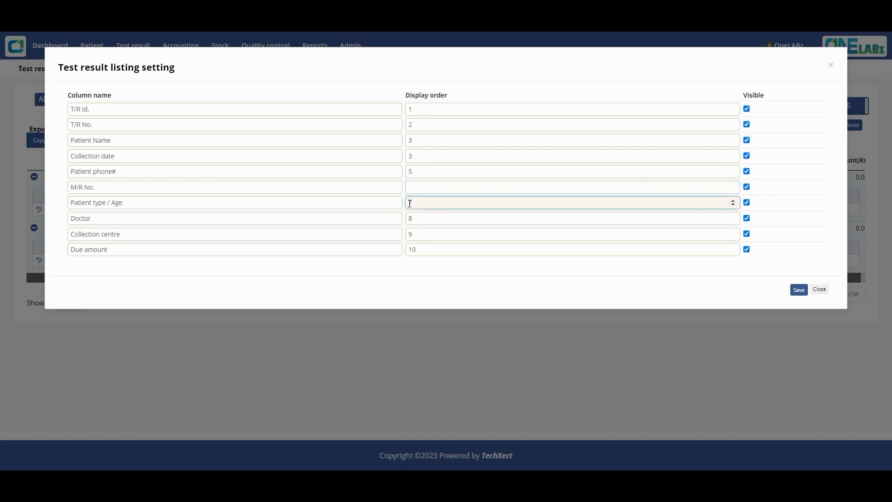
{"action": "left_click", "coordinate": [411, 187]}
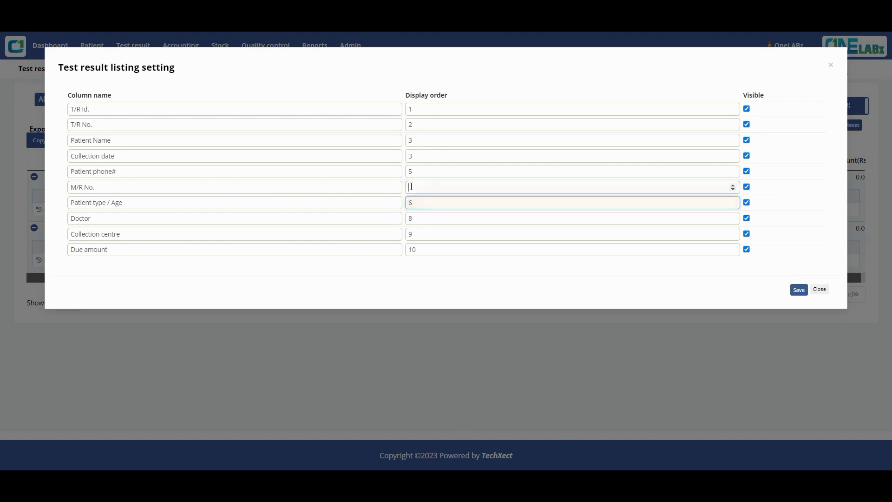
{"action": "type", "text": "7"}
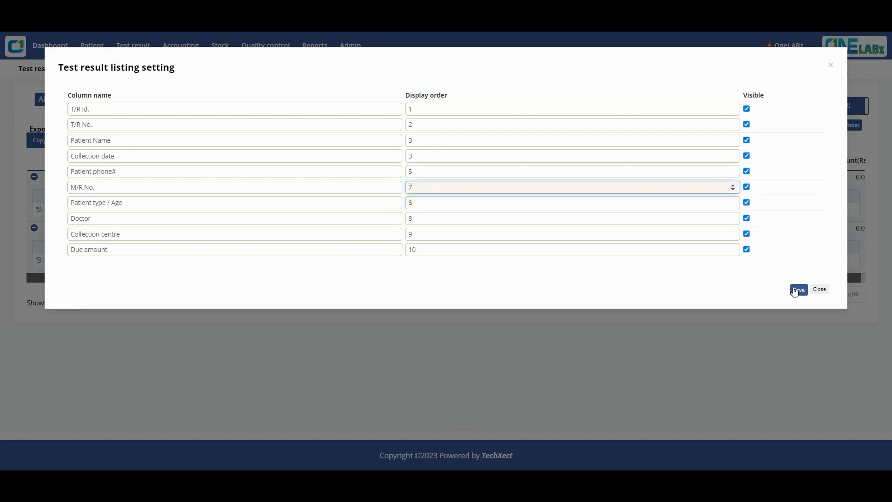
{"action": "left_click", "coordinate": [799, 289]}
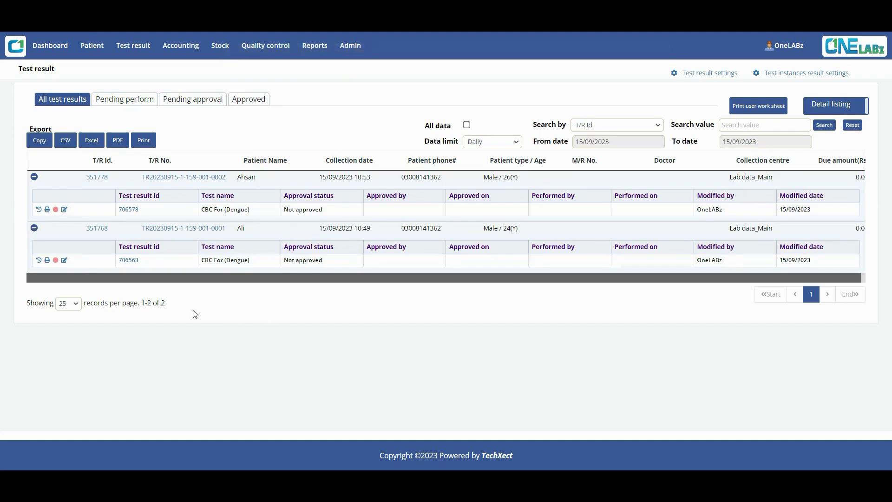
Step: Check test 706578's result history, then bring up its Generate test result options
{"action": "left_click", "coordinate": [39, 209]}
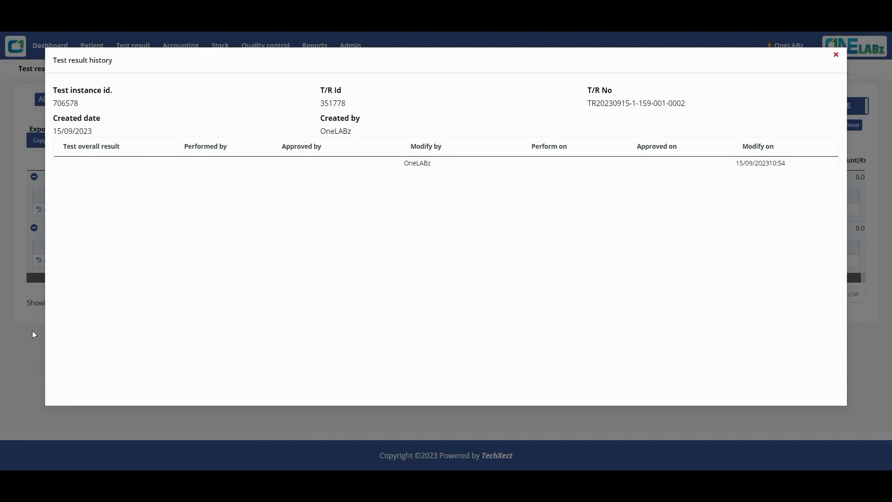
{"action": "left_click", "coordinate": [837, 57]}
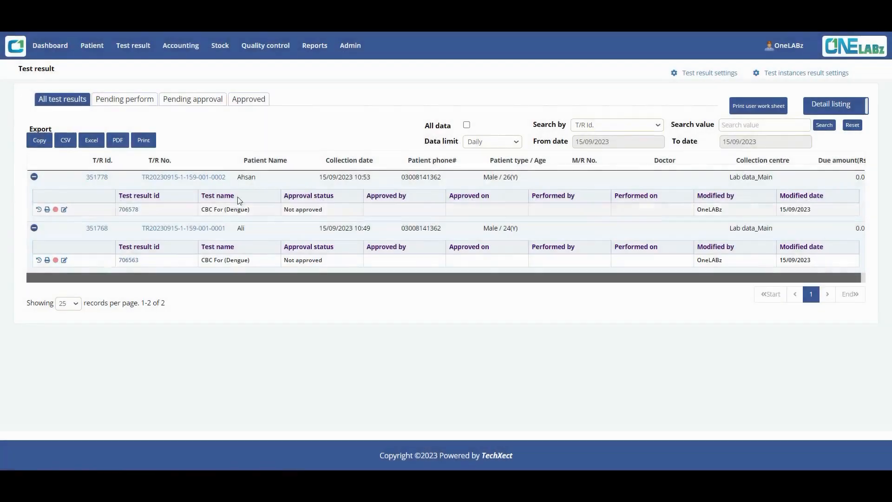
{"action": "left_click", "coordinate": [47, 210]}
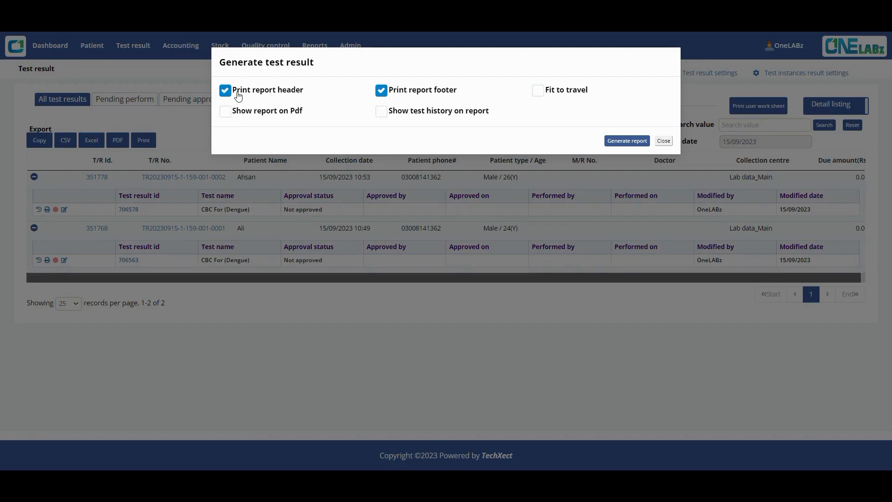
Step: Enable Show test history on report with a history count of 2, then close the dialog
{"action": "left_click", "coordinate": [381, 112]}
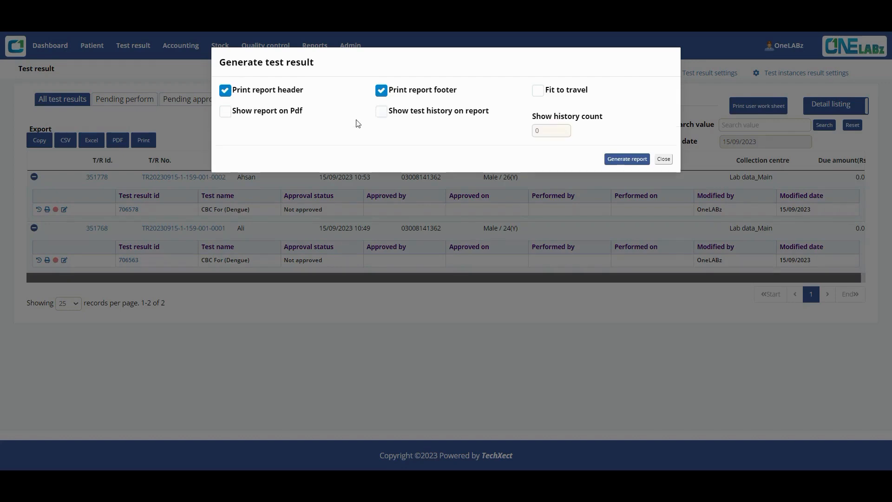
{"action": "double_click", "coordinate": [565, 130]}
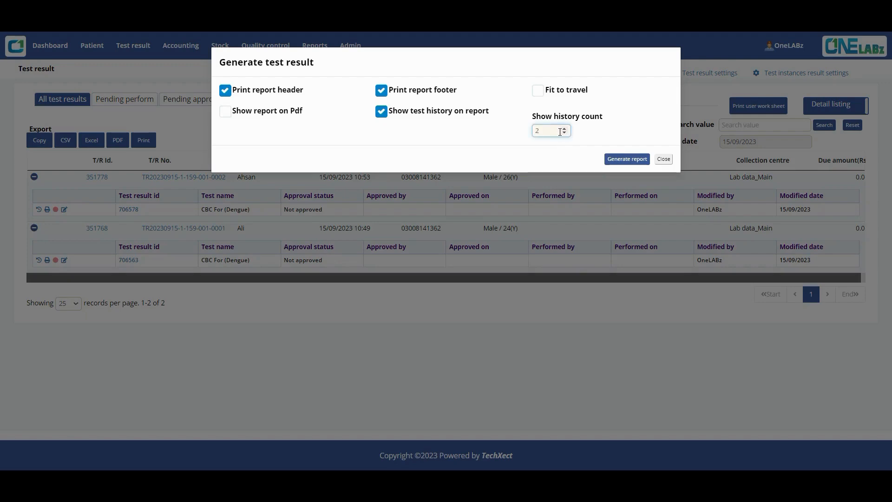
{"action": "left_click", "coordinate": [664, 159]}
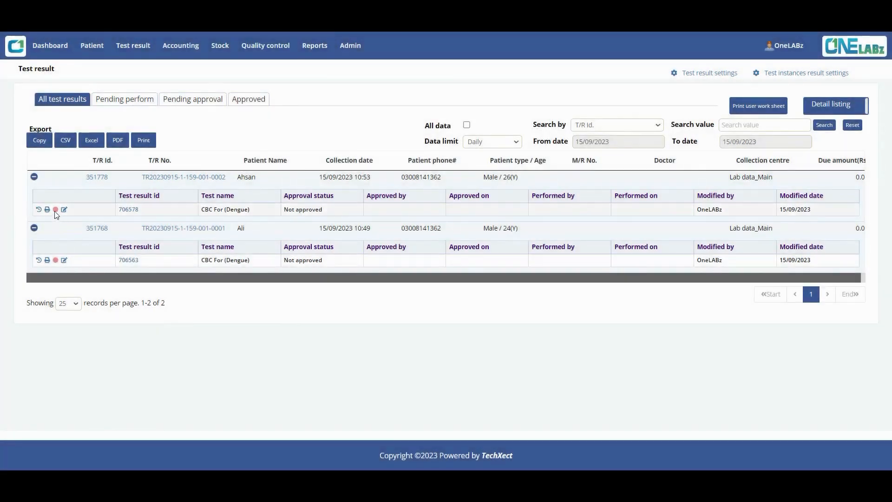
{"action": "mouse_move", "coordinate": [57, 213]}
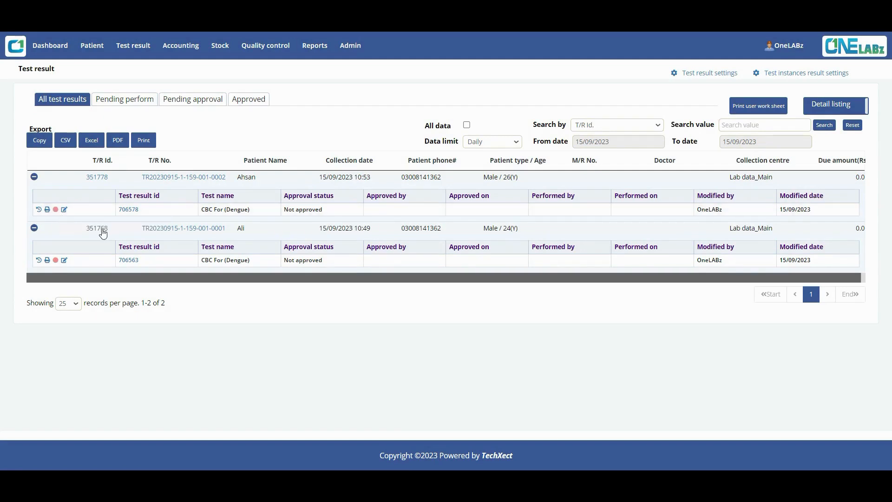
Step: Dismiss test 706578's quick edit dialog and follow its T/R No. link to the modify page
{"action": "left_click", "coordinate": [64, 210]}
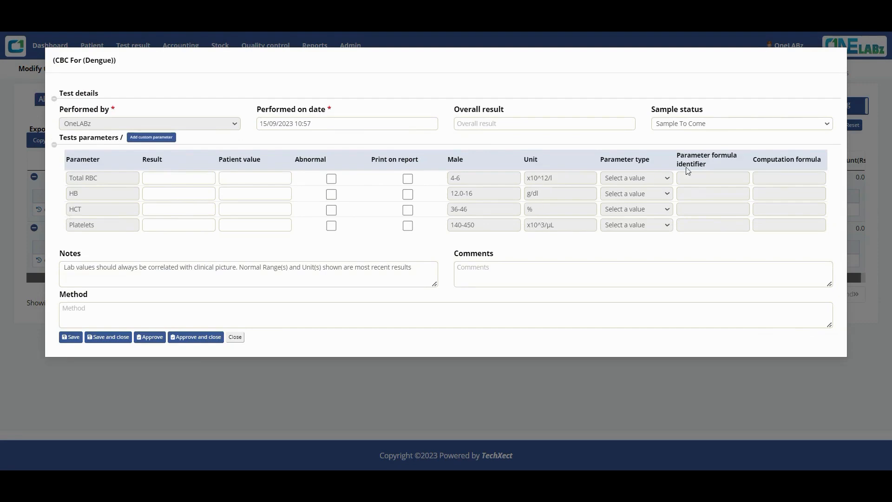
{"action": "left_click", "coordinate": [241, 338]}
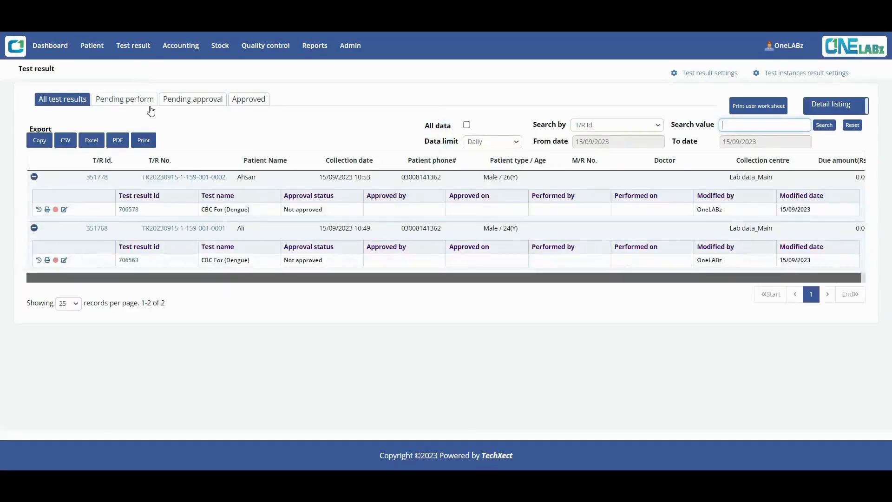
{"action": "left_click", "coordinate": [162, 178]}
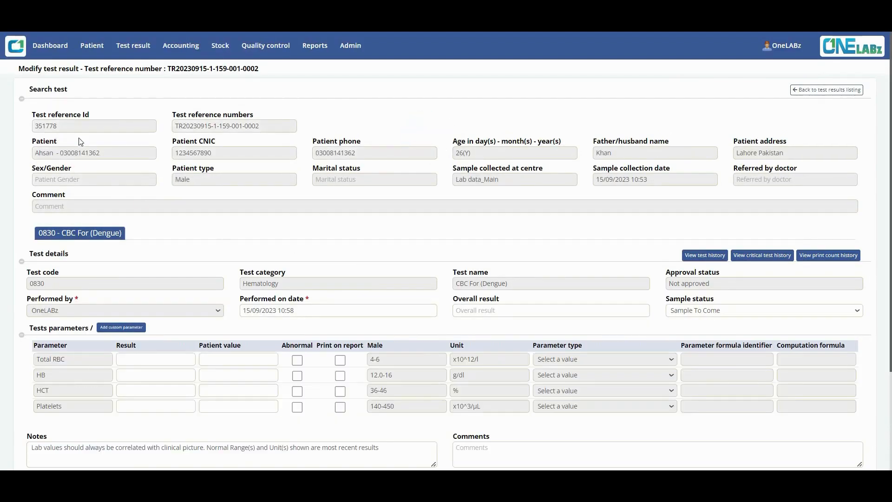
{"action": "scroll", "coordinate": [263, 241], "scroll_direction": "down", "scroll_amount": 3}
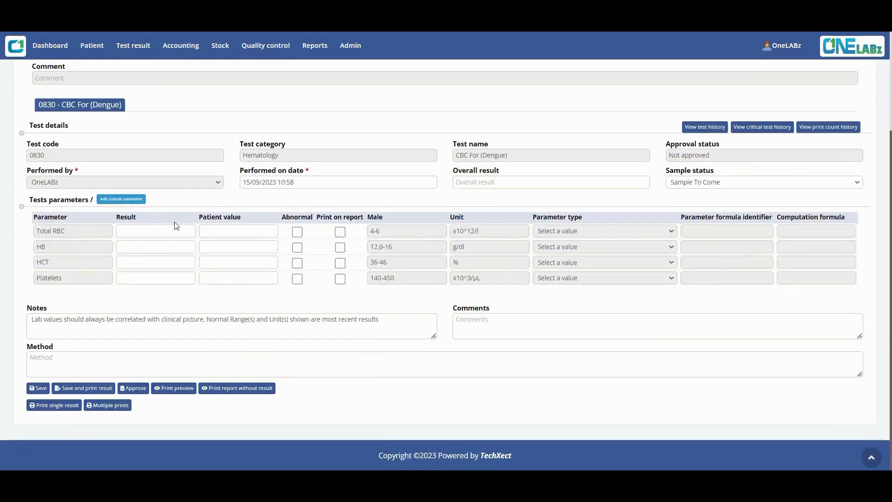
{"action": "scroll", "coordinate": [321, 357], "scroll_direction": "up", "scroll_amount": 3}
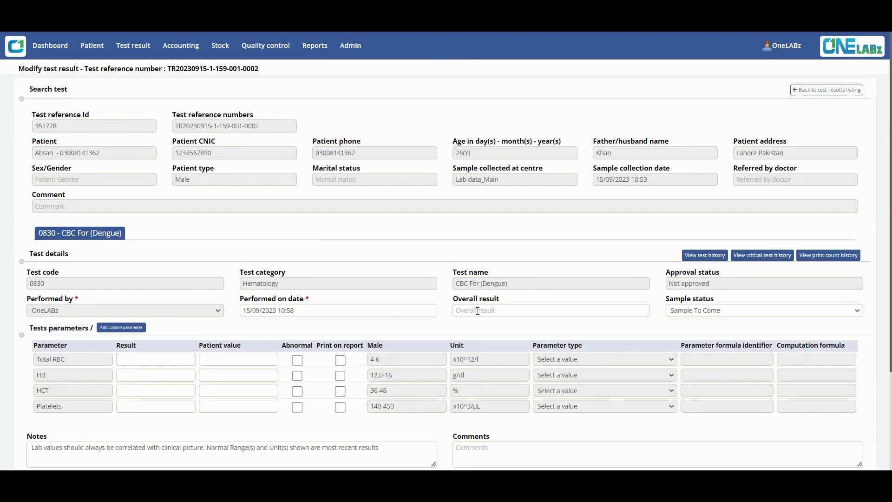
{"action": "left_click", "coordinate": [723, 310]}
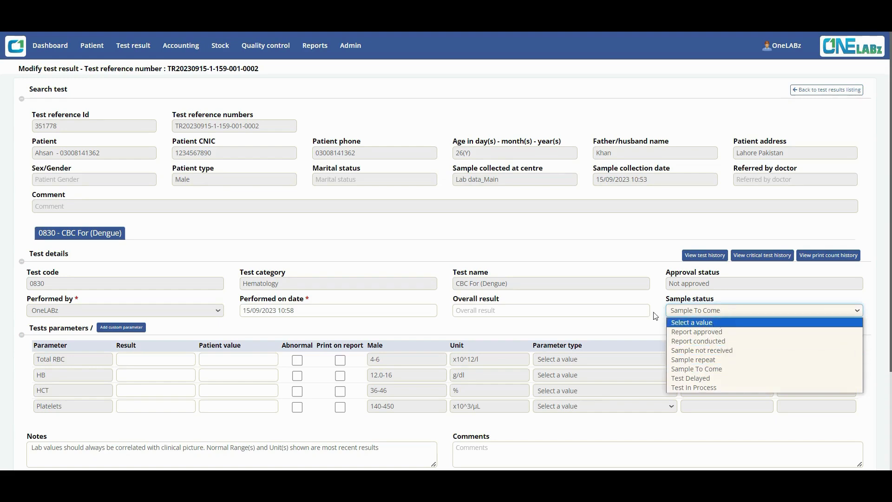
{"action": "left_click", "coordinate": [624, 314]}
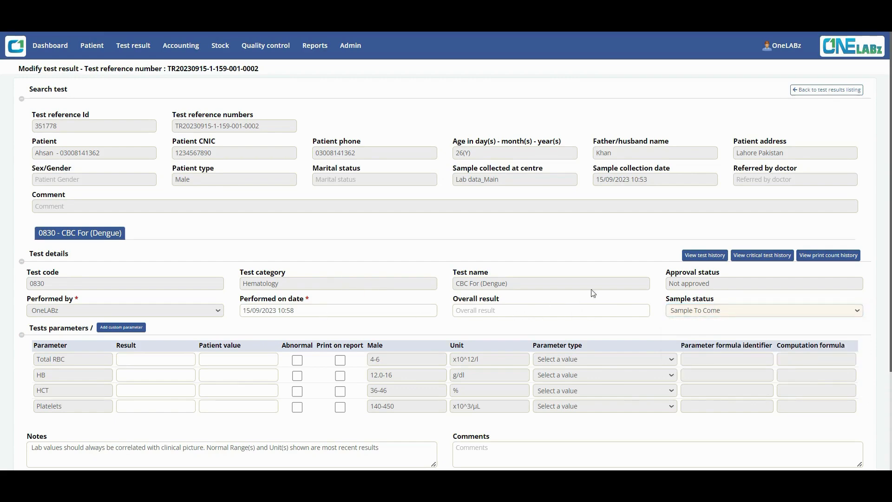
{"action": "left_click", "coordinate": [705, 258]}
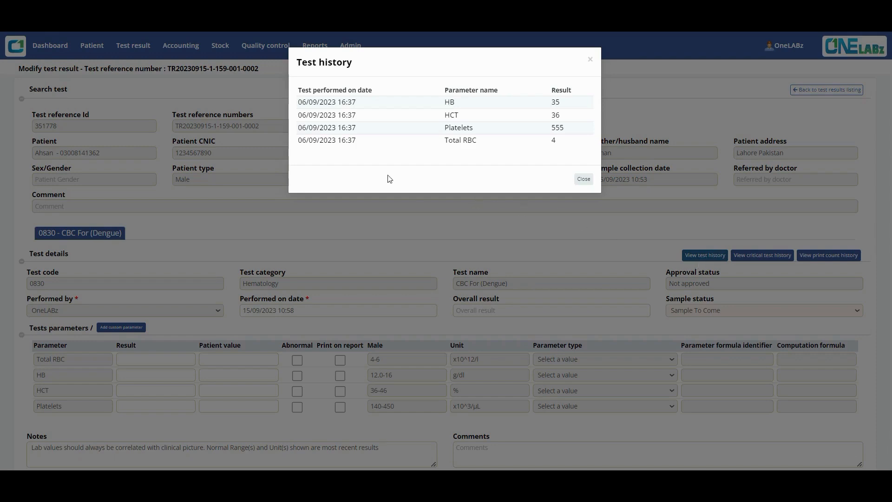
{"action": "left_click", "coordinate": [583, 179]}
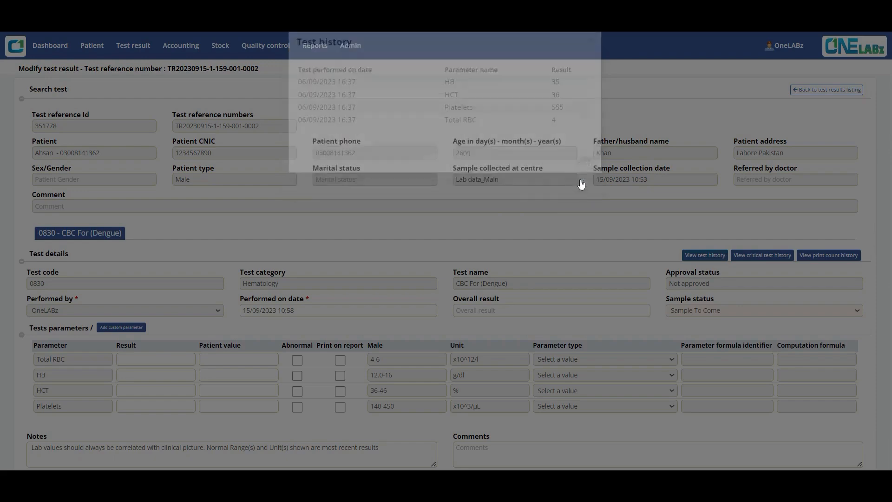
{"action": "left_click", "coordinate": [756, 256]}
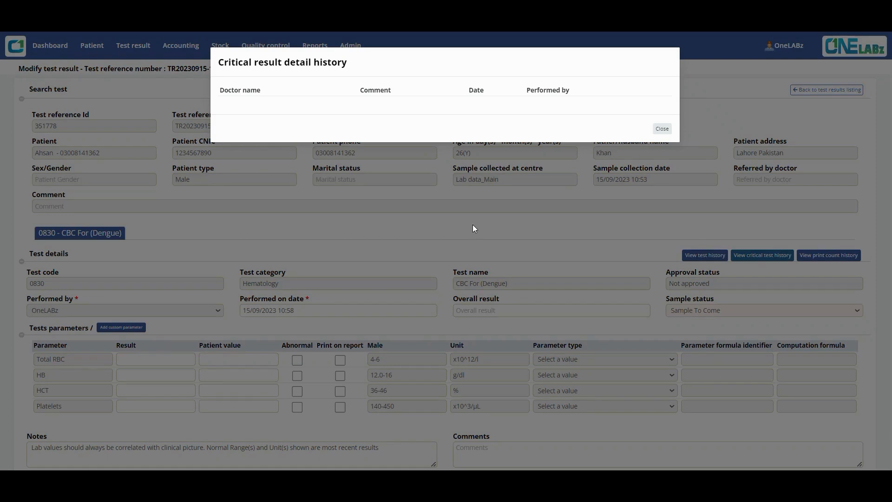
{"action": "left_click", "coordinate": [662, 129]}
{"action": "left_click", "coordinate": [830, 259]}
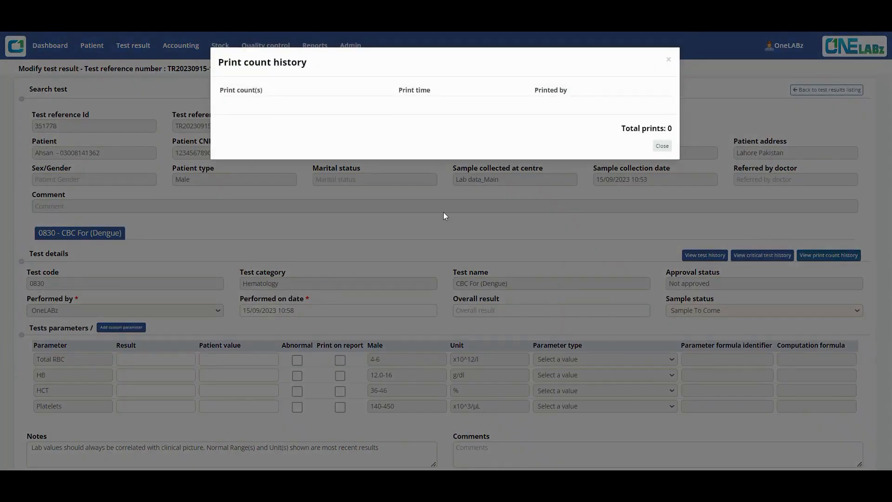
{"action": "left_click", "coordinate": [662, 146]}
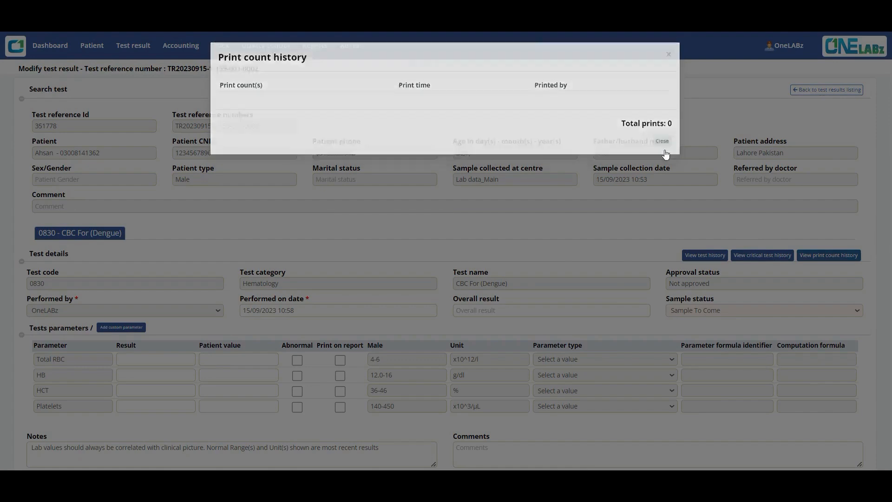
{"action": "scroll", "coordinate": [216, 232], "scroll_direction": "down", "scroll_amount": 3}
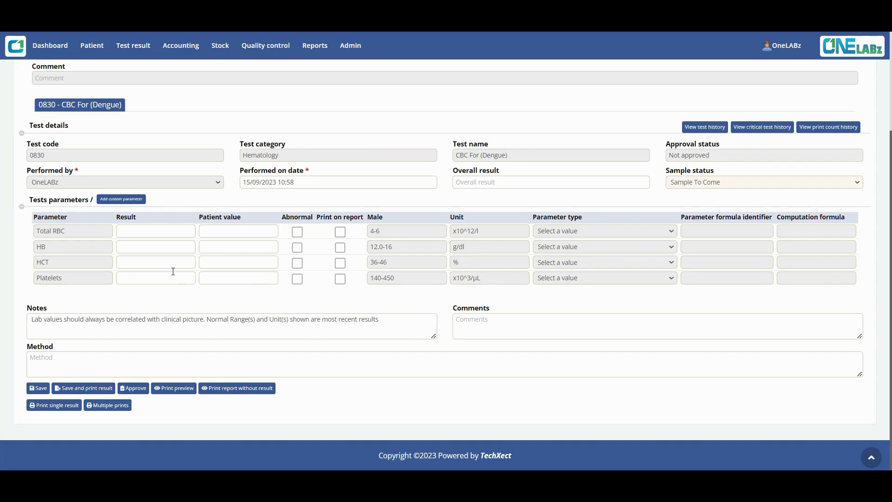
Step: Enter Total RBC 4 and HB 2, keeping Total RBC on the printed report
{"action": "left_click", "coordinate": [157, 236]}
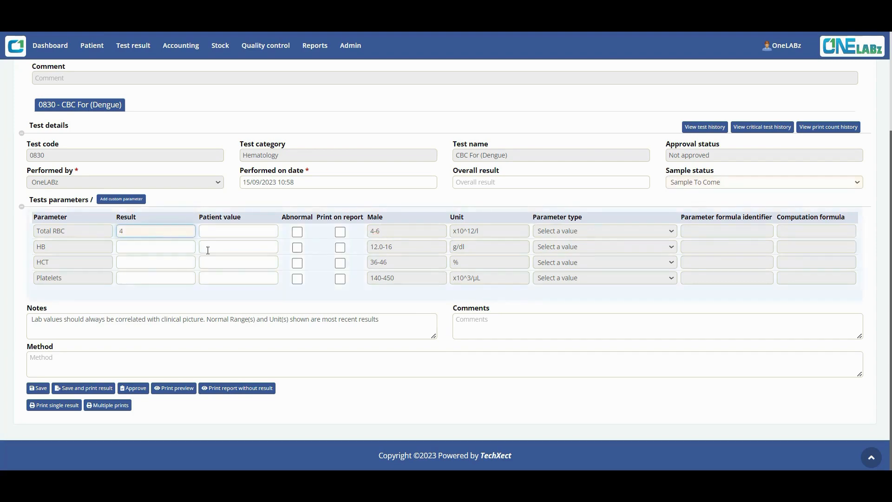
{"action": "left_click", "coordinate": [271, 299]}
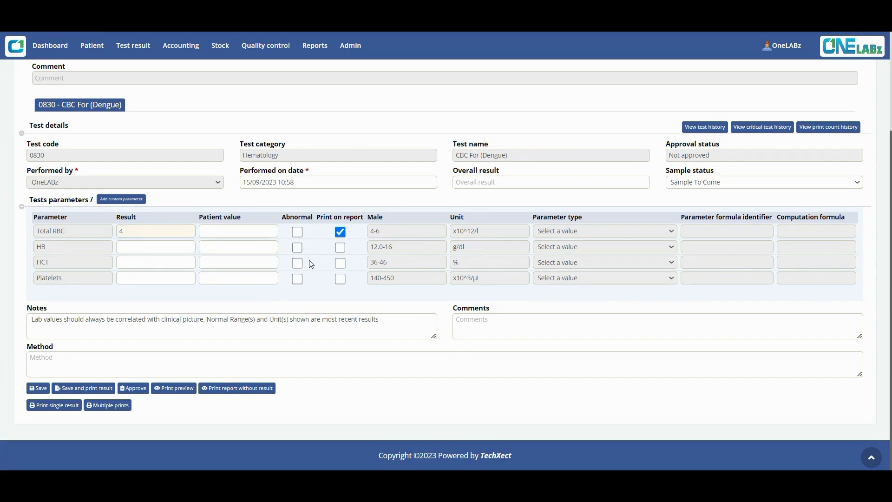
{"action": "left_click", "coordinate": [341, 233]}
{"action": "left_click", "coordinate": [339, 237]}
{"action": "left_click", "coordinate": [131, 246]}
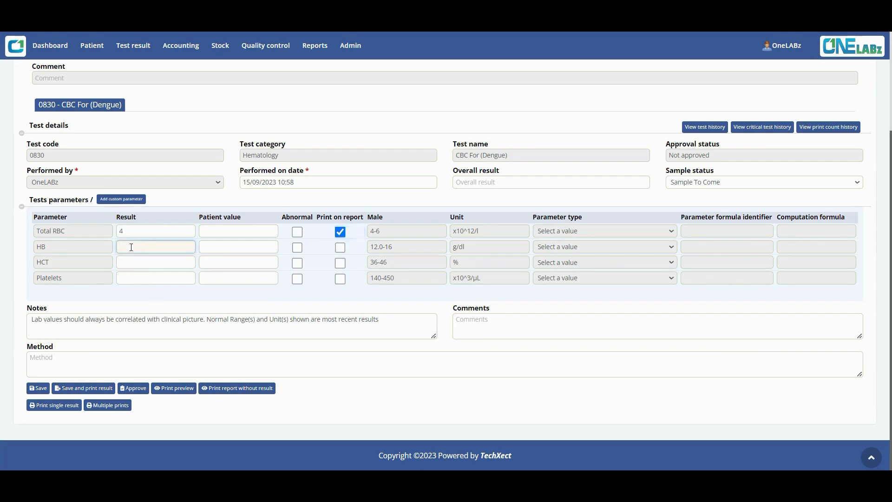
{"action": "left_click", "coordinate": [188, 293]}
{"action": "left_click", "coordinate": [135, 246]}
{"action": "type", "text": "2"}
{"action": "left_click", "coordinate": [212, 296]}
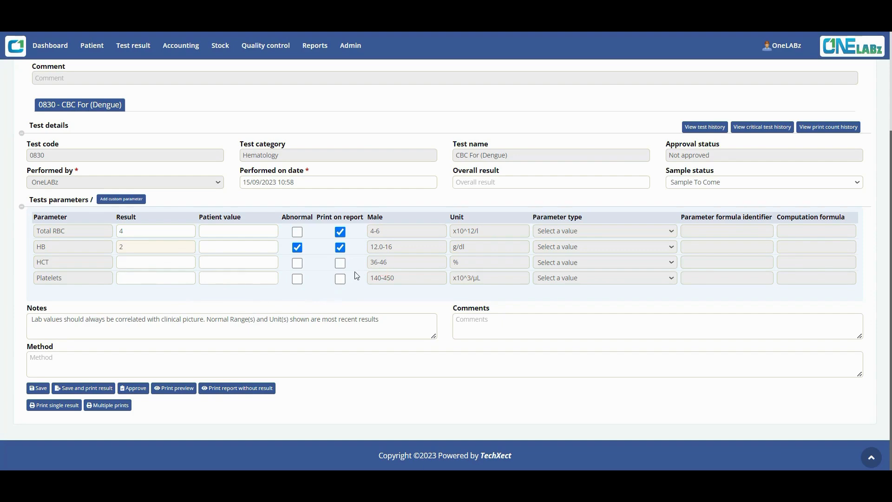
Step: Enter HCT 36 and Platelets 555, then preview the report without results
{"action": "left_click", "coordinate": [144, 264]}
{"action": "type", "text": "36"}
{"action": "left_click", "coordinate": [152, 304]}
{"action": "left_click", "coordinate": [141, 280]}
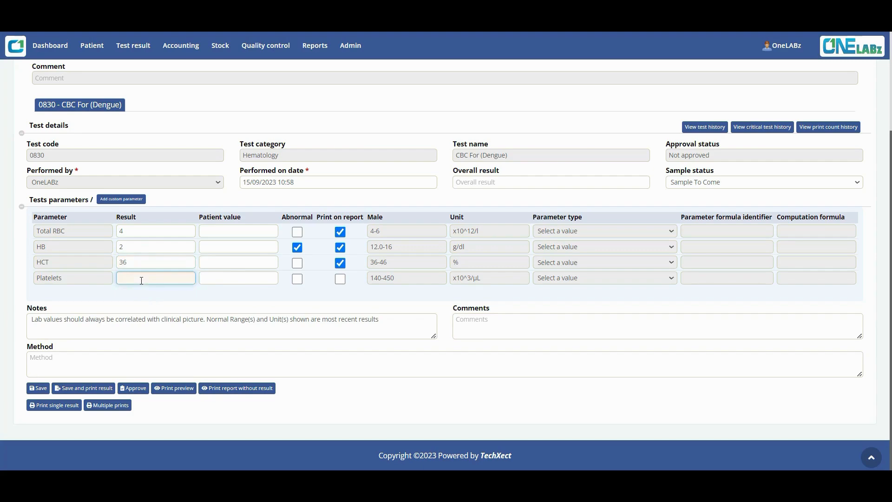
{"action": "type", "text": "555"}
{"action": "left_click", "coordinate": [179, 301]}
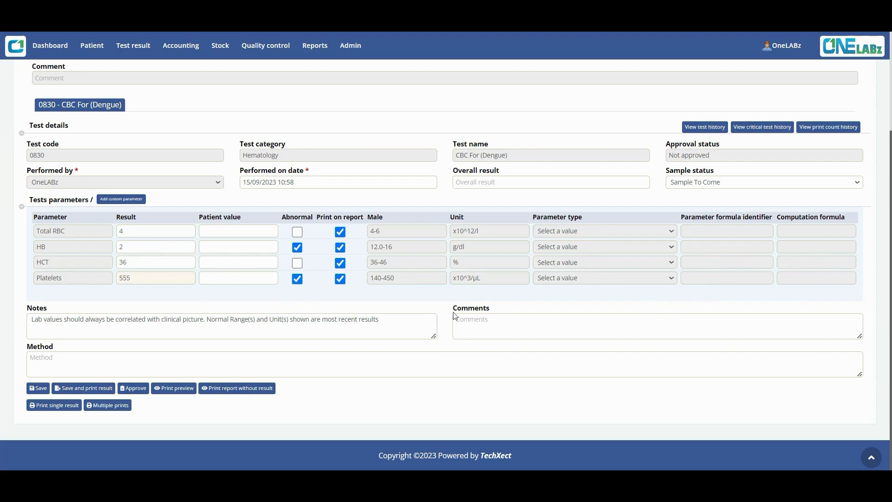
{"action": "left_click", "coordinate": [242, 391]}
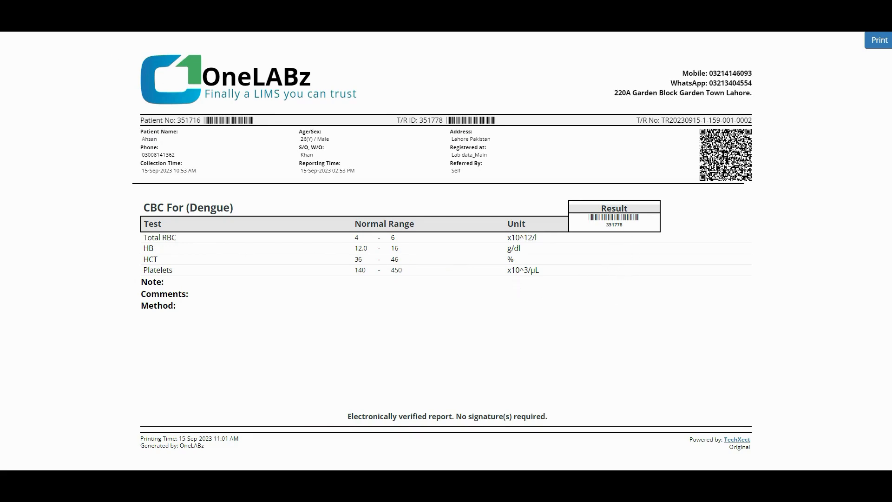
{"action": "left_click", "coordinate": [93, 9]}
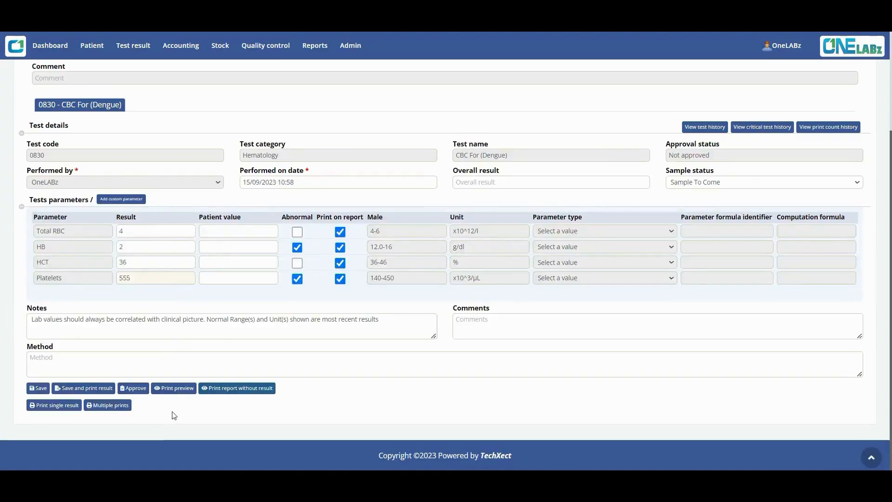
{"action": "left_click", "coordinate": [172, 390]}
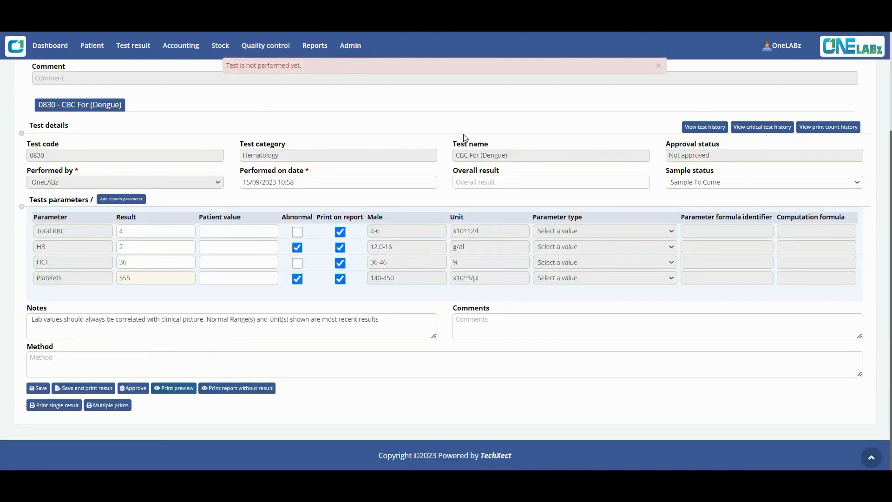
{"action": "left_click", "coordinate": [659, 66]}
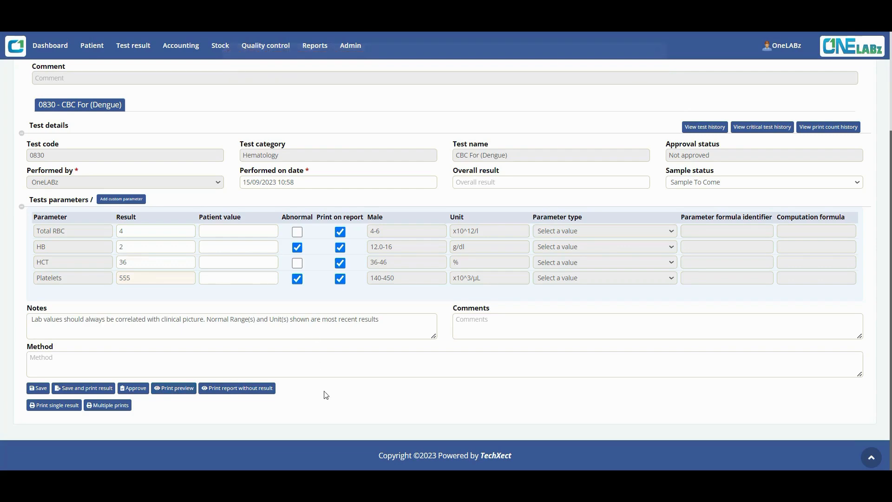
Step: Save the CBC results, proceed past the Critical result detail table and start on the doctor field
{"action": "left_click", "coordinate": [32, 388]}
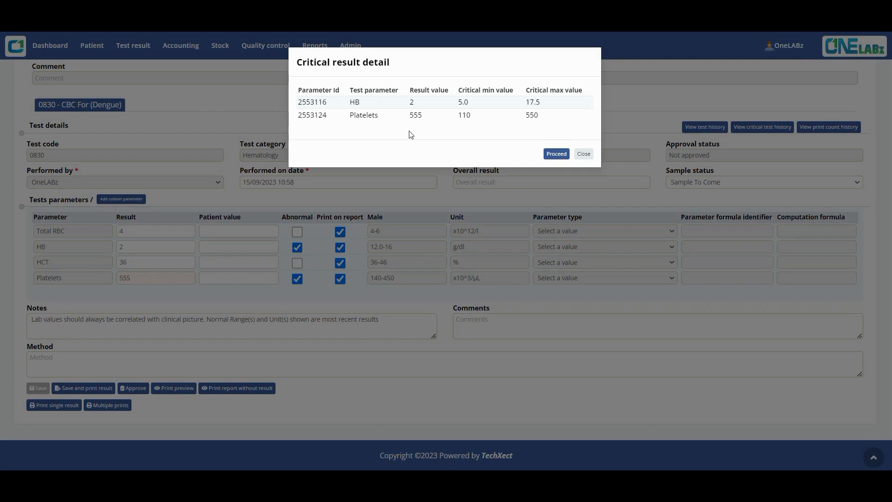
{"action": "left_click", "coordinate": [553, 157]}
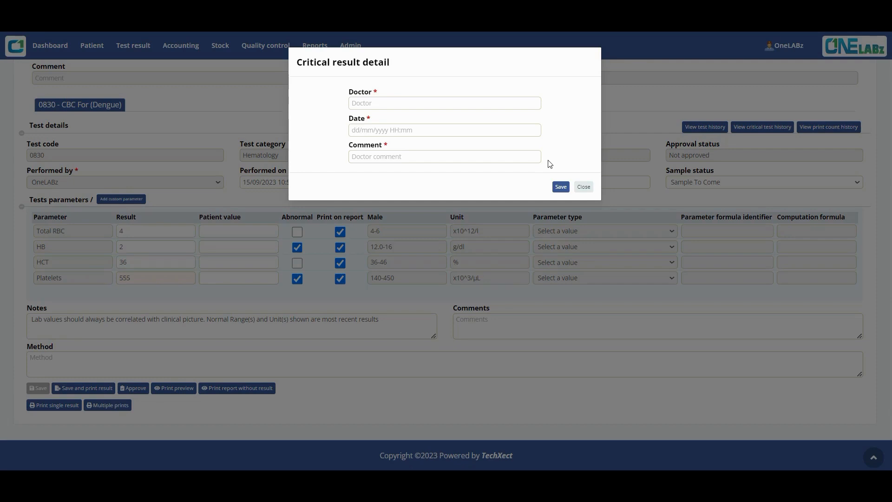
{"action": "left_click", "coordinate": [397, 106]}
Step: Log the critical result with the doctor's name, date 15/09/2023 11:03 and comment 'Please Do Checkup'
{"action": "type", "text": "A"}
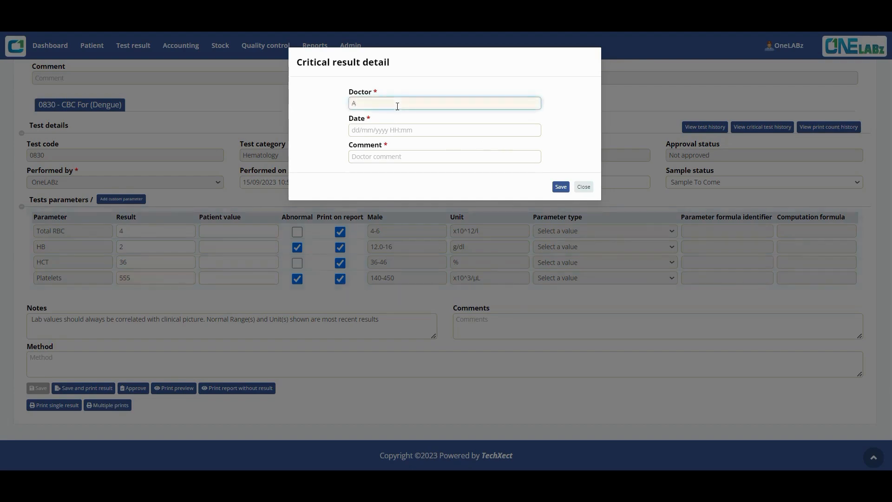
{"action": "type", "text": "kram"}
{"action": "key", "text": "Tab"}
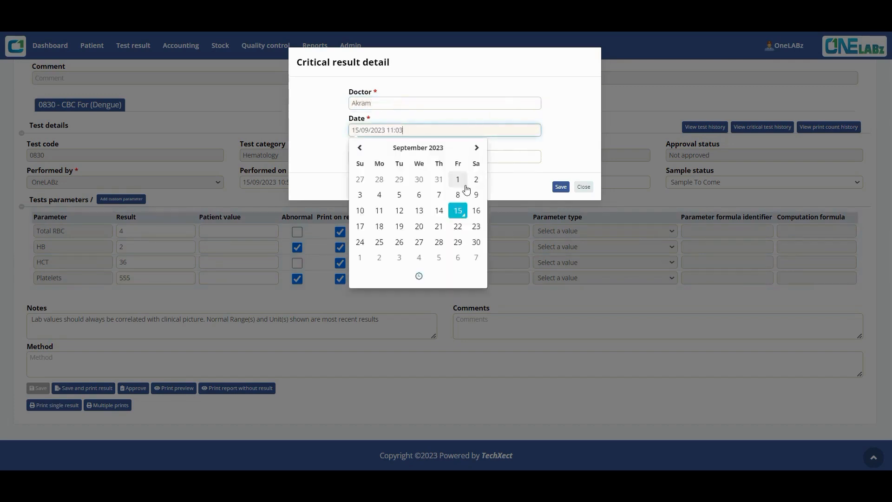
{"action": "left_click", "coordinate": [513, 157]}
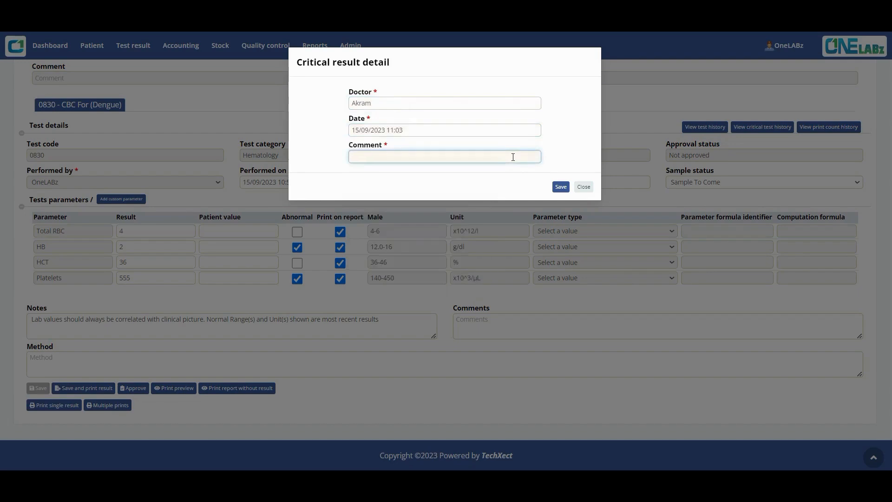
{"action": "type", "text": "Please Do C"}
{"action": "type", "text": "heckup."}
{"action": "left_click", "coordinate": [557, 187]}
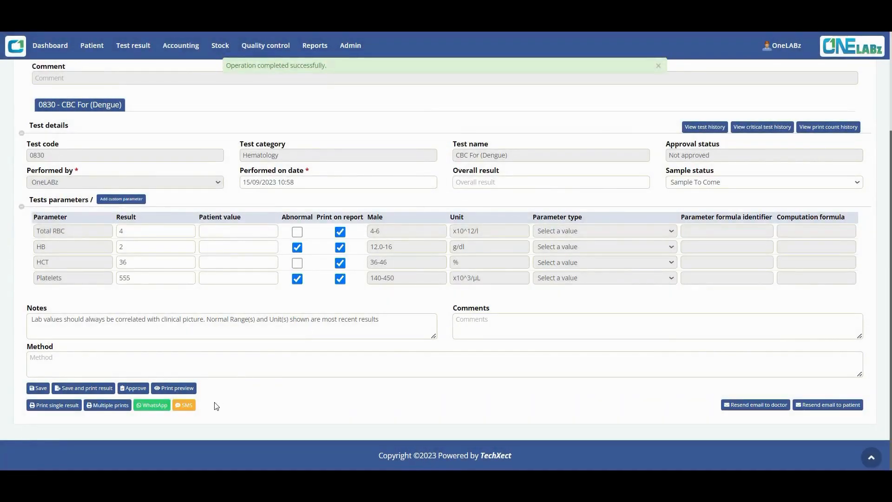
Step: Approve the CBC test and send the report-ready link to the patient's WhatsApp chat
{"action": "left_click", "coordinate": [134, 391]}
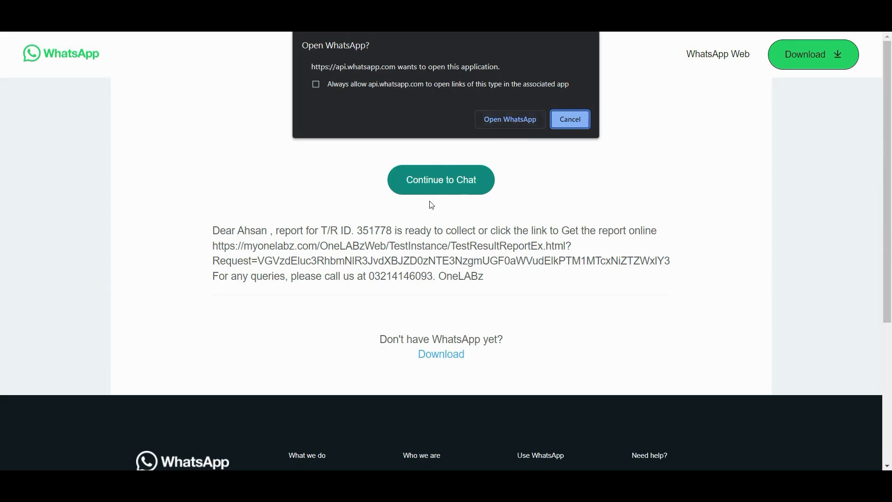
{"action": "left_click", "coordinate": [509, 119]}
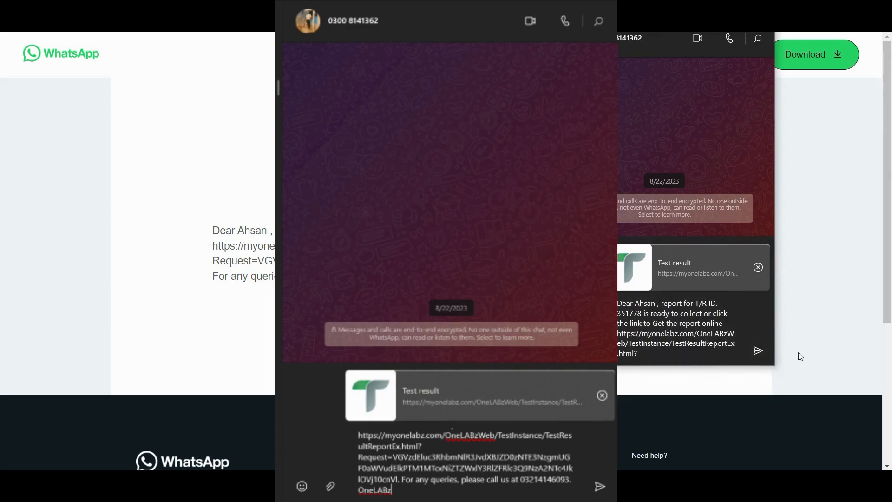
{"action": "left_click", "coordinate": [762, 11]}
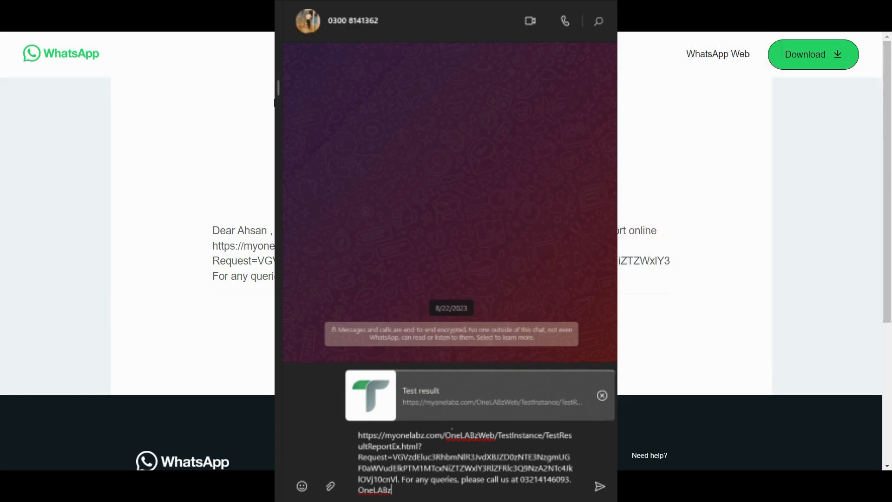
{"action": "key", "text": "ctrl+w"}
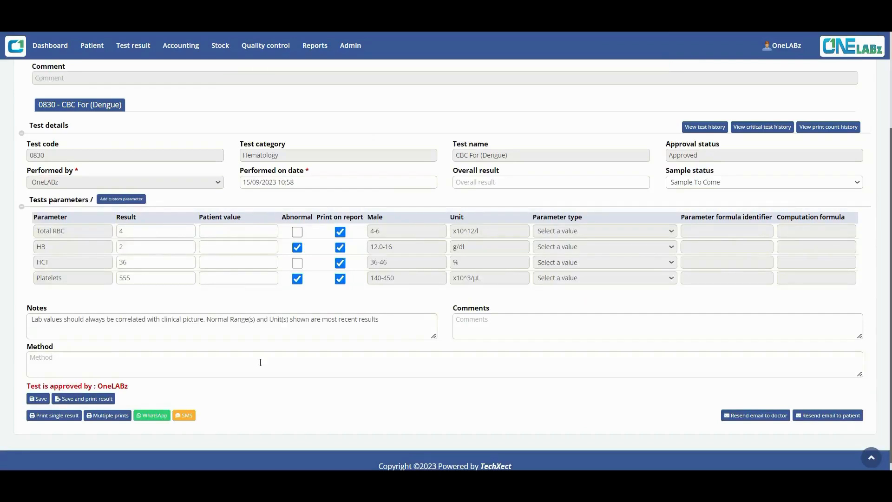
Step: Generate a single-result CBC PDF without report header and footer, and review it
{"action": "scroll", "coordinate": [280, 393], "scroll_direction": "down", "scroll_amount": 1}
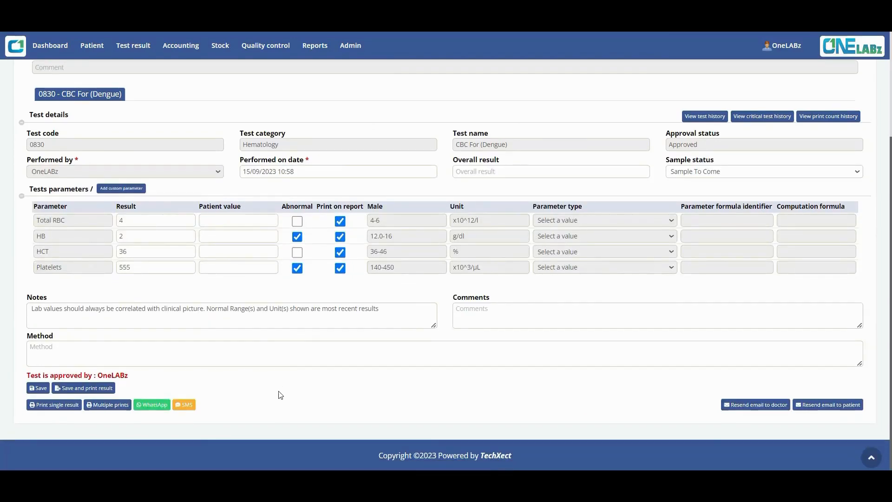
{"action": "left_click", "coordinate": [51, 405]}
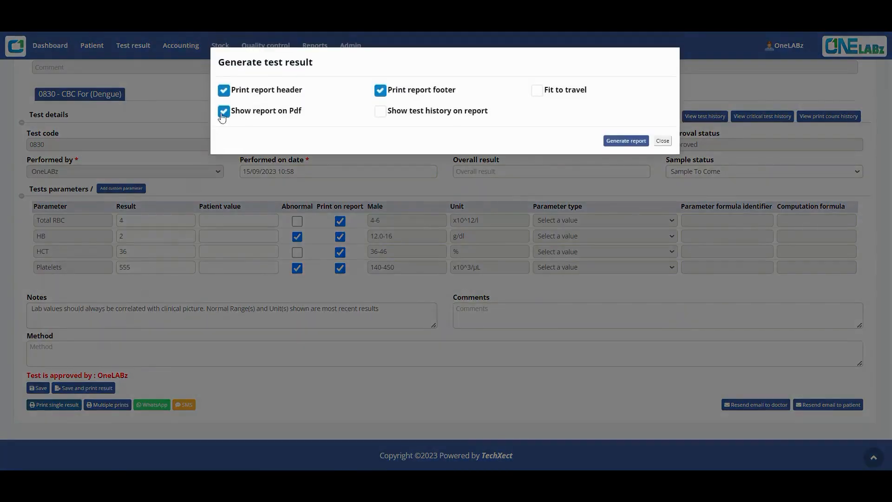
{"action": "left_click", "coordinate": [224, 93]}
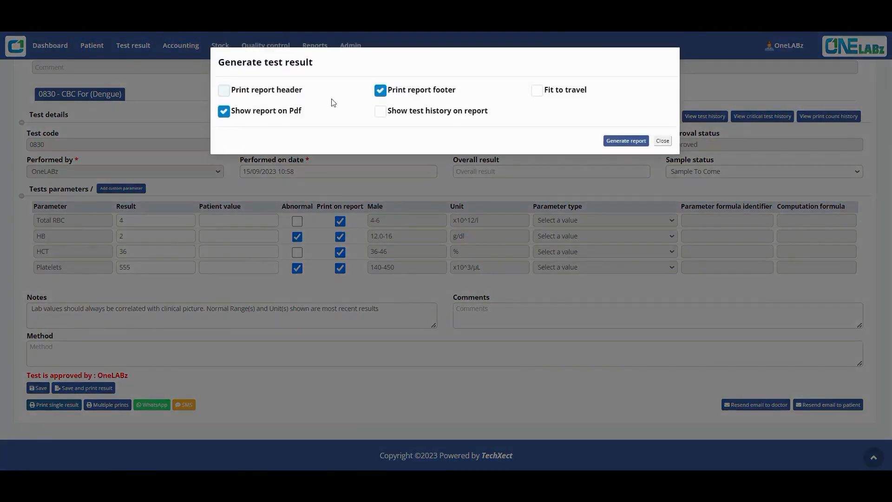
{"action": "left_click", "coordinate": [381, 91]}
{"action": "left_click", "coordinate": [627, 142]}
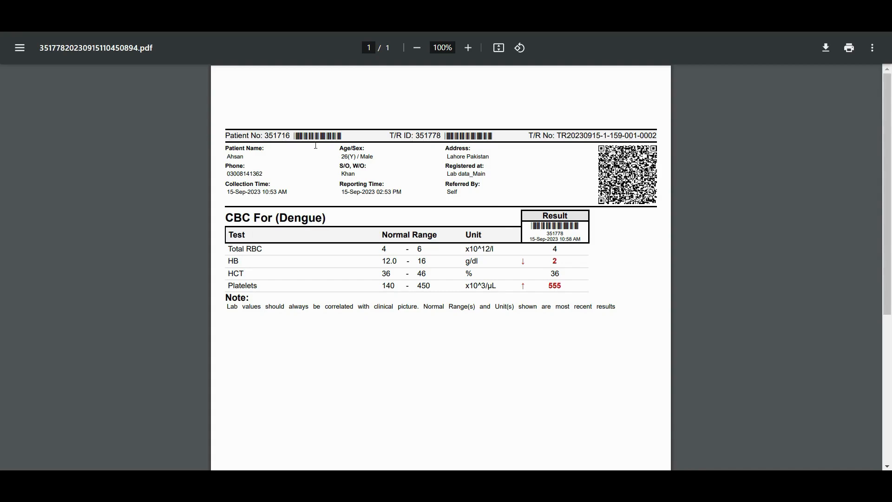
{"action": "scroll", "coordinate": [344, 320], "scroll_direction": "down", "scroll_amount": 1}
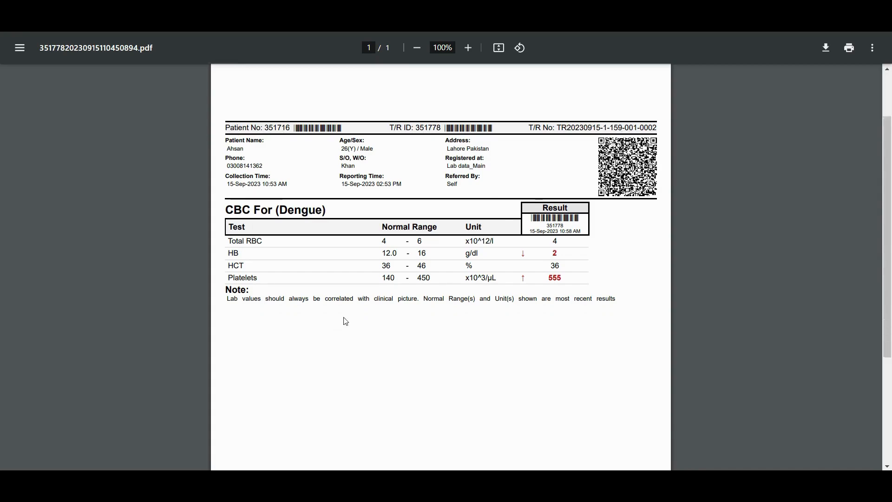
{"action": "scroll", "coordinate": [319, 271], "scroll_direction": "up", "scroll_amount": 1}
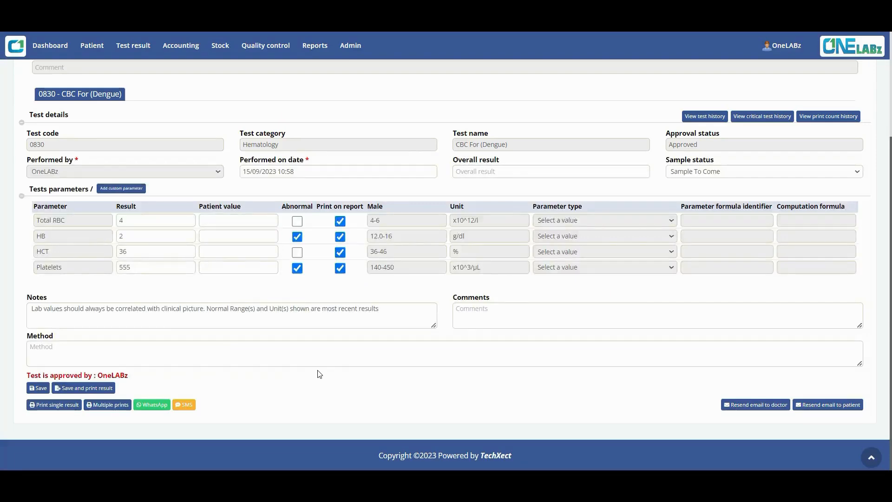
Step: Generate a multiple-print PDF of all tests with test history shown, history count 2
{"action": "left_click", "coordinate": [114, 406]}
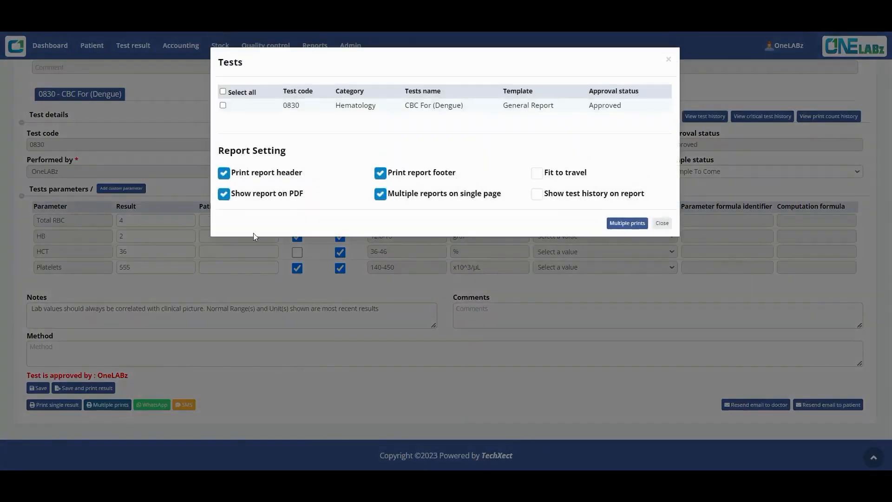
{"action": "left_click", "coordinate": [223, 92]}
{"action": "left_click", "coordinate": [538, 195]}
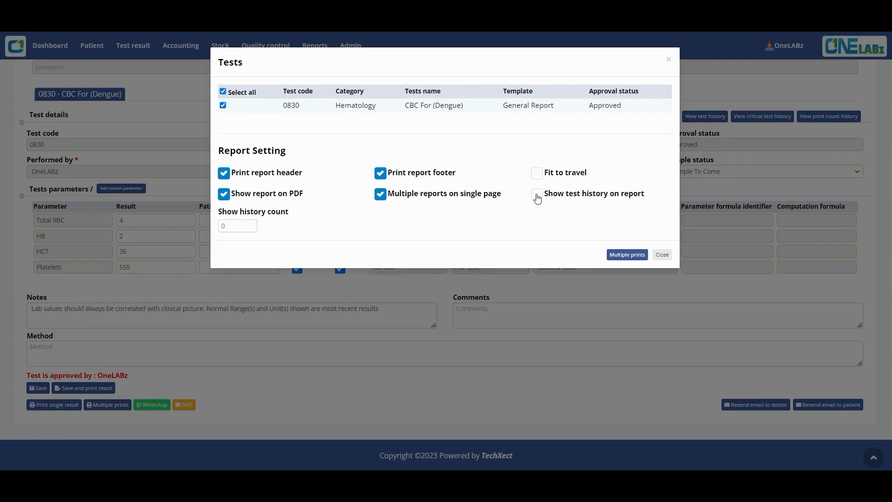
{"action": "left_click", "coordinate": [250, 225]}
{"action": "left_click", "coordinate": [250, 225]}
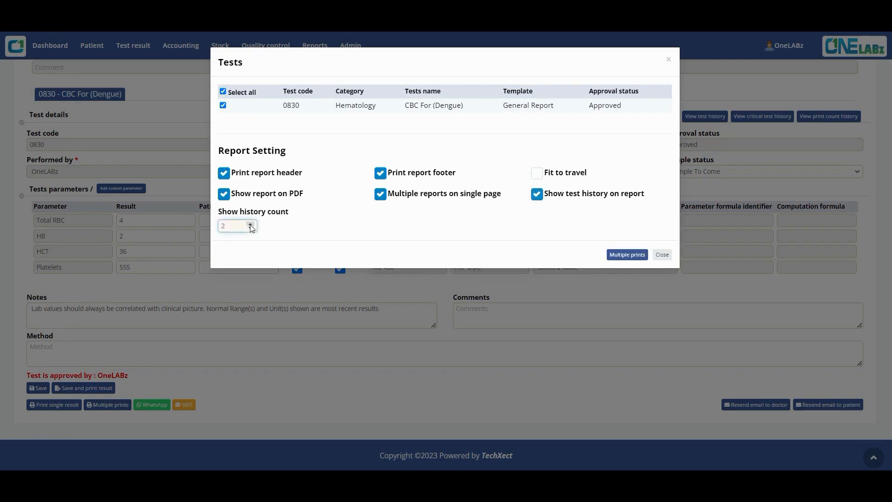
{"action": "left_click", "coordinate": [628, 258]}
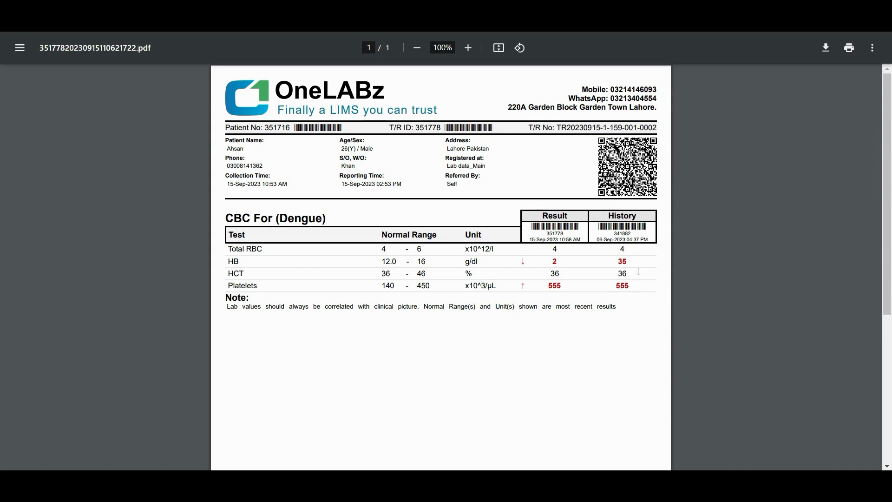
Step: Inspect the PDF's Result and History columns and footer, then close the report settings dialog
{"action": "scroll", "coordinate": [623, 255], "scroll_direction": "up", "scroll_amount": 5}
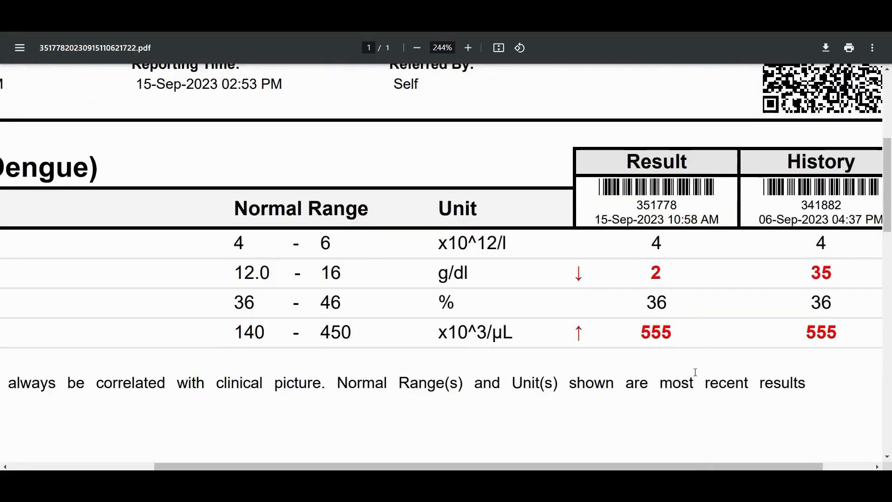
{"action": "left_click_drag", "start_coordinate": [635, 467], "coordinate": [685, 467]}
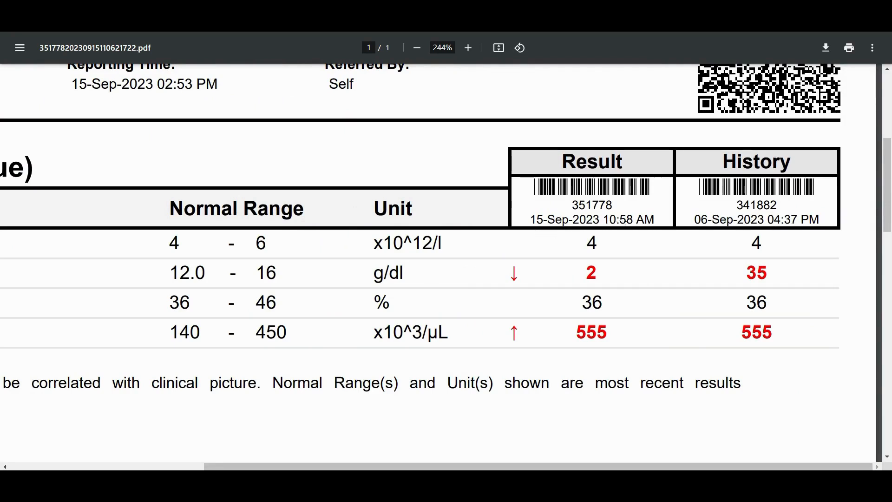
{"action": "scroll", "coordinate": [450, 293], "scroll_direction": "down", "scroll_amount": 5}
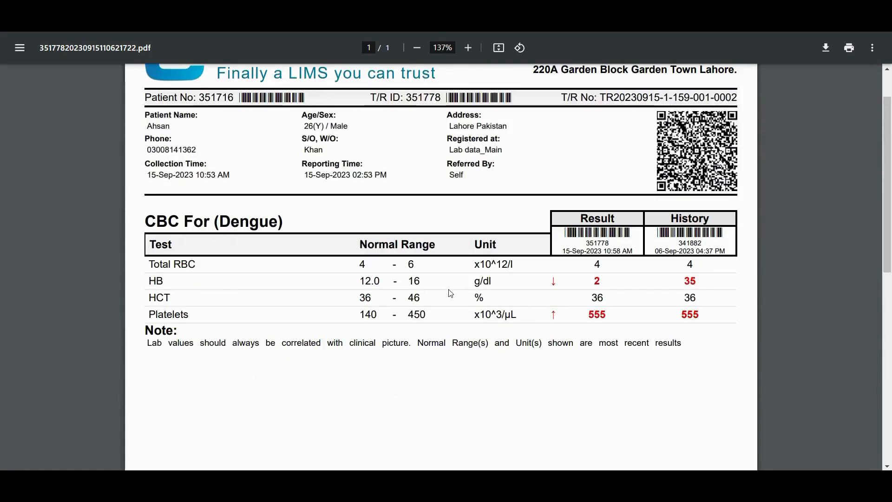
{"action": "scroll", "coordinate": [450, 292], "scroll_direction": "down", "scroll_amount": 10}
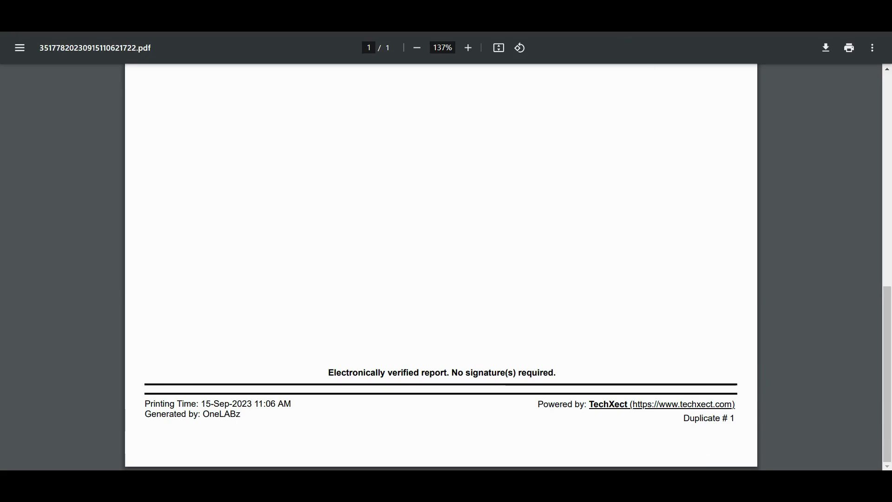
{"action": "key", "text": "ctrl+w"}
{"action": "left_click", "coordinate": [662, 255]}
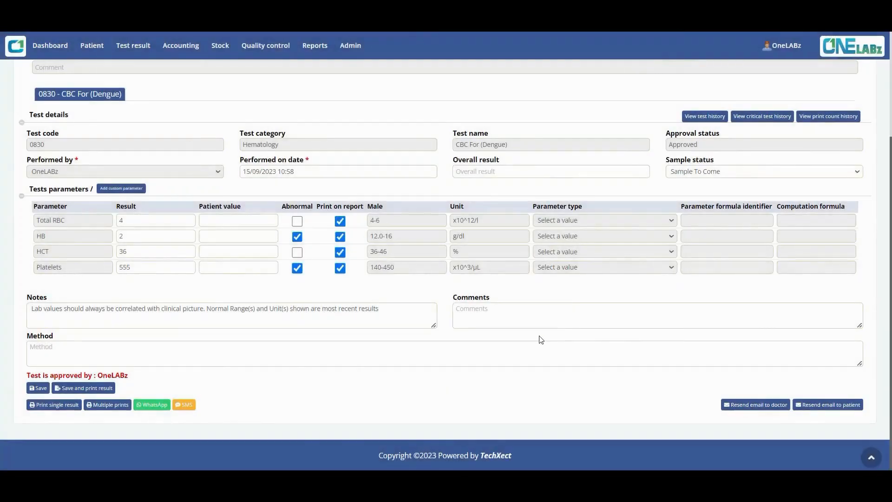